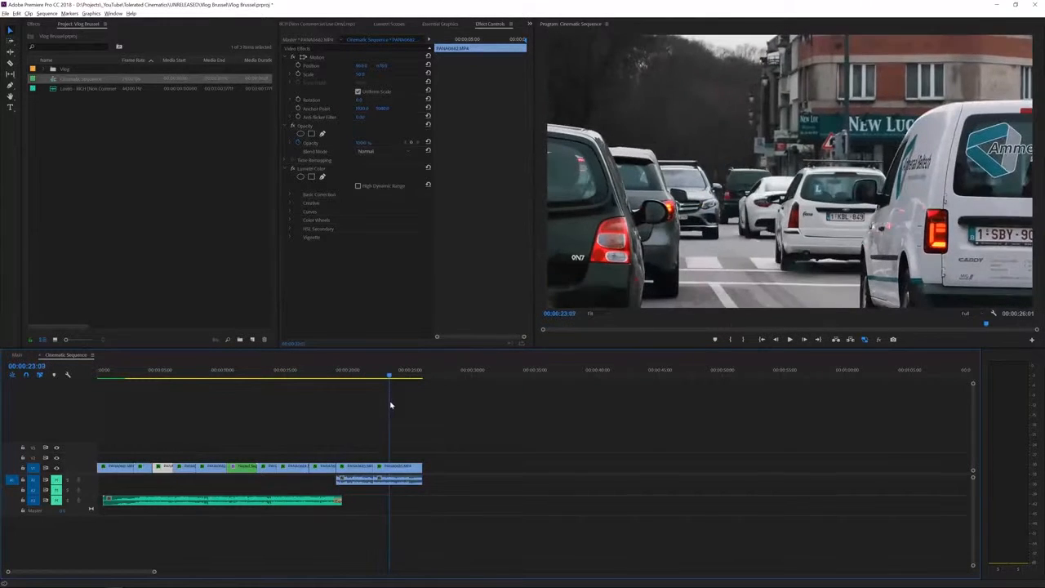
- Create a black 1920 × 1080 color matte at 24 fps and name it Letterbox
click(319, 376)
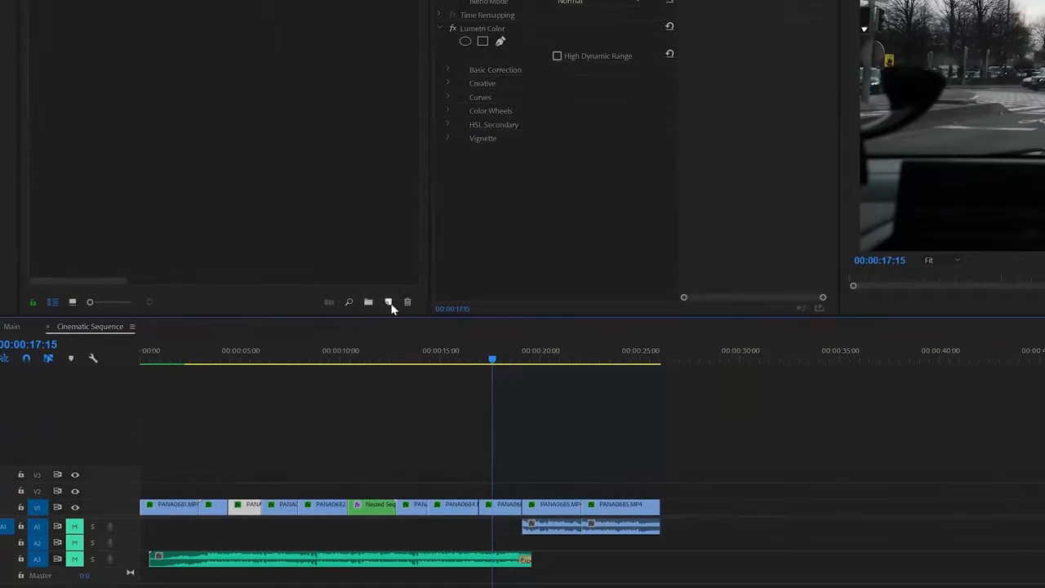
click(389, 302)
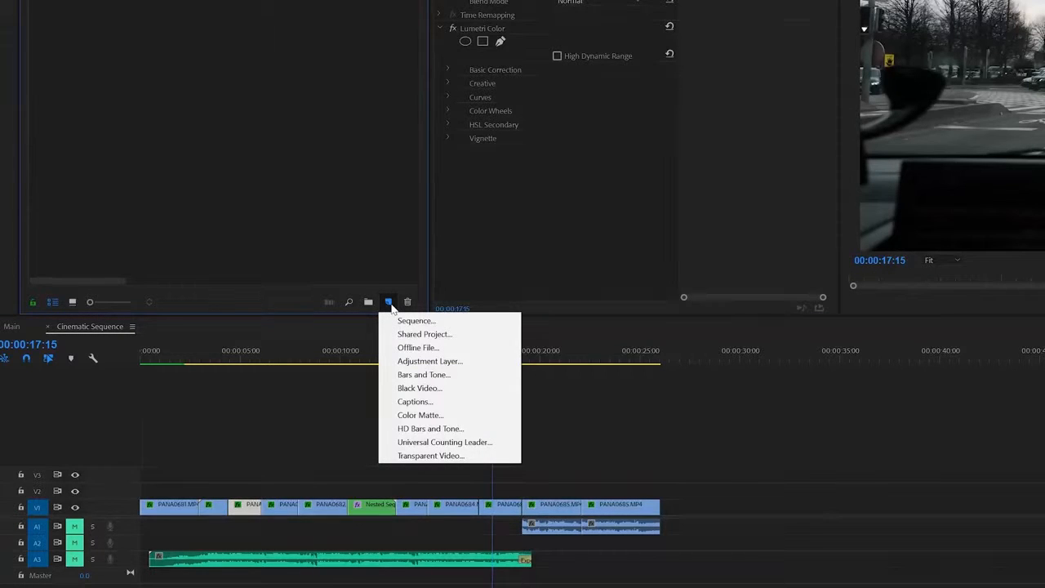
click(420, 414)
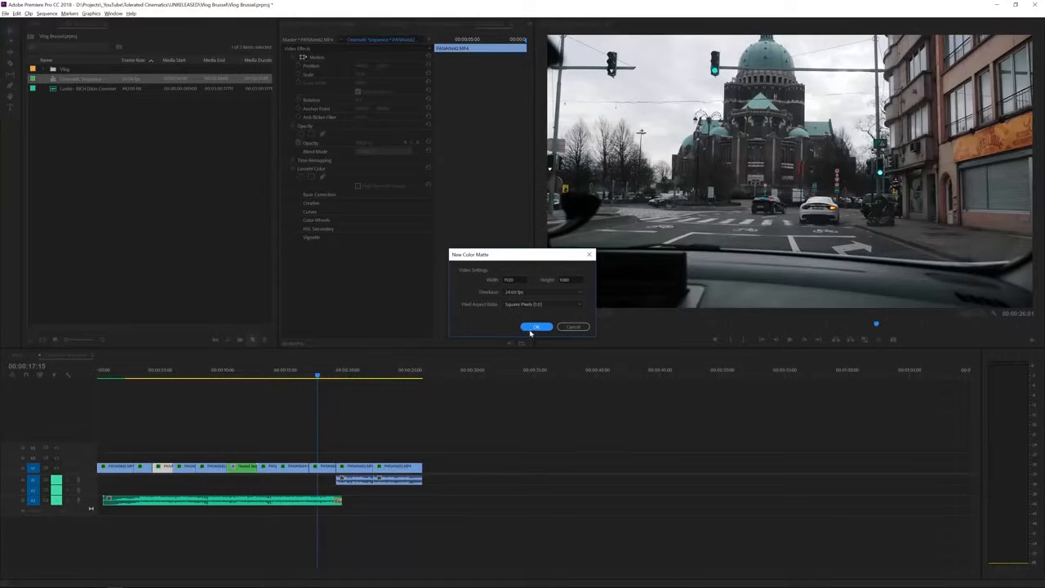
click(533, 328)
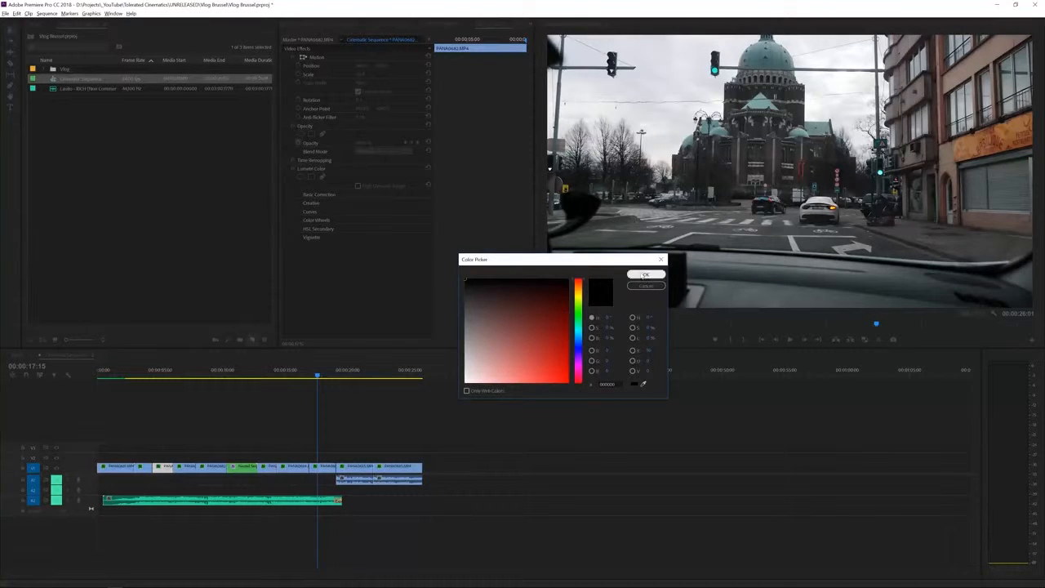
click(644, 275)
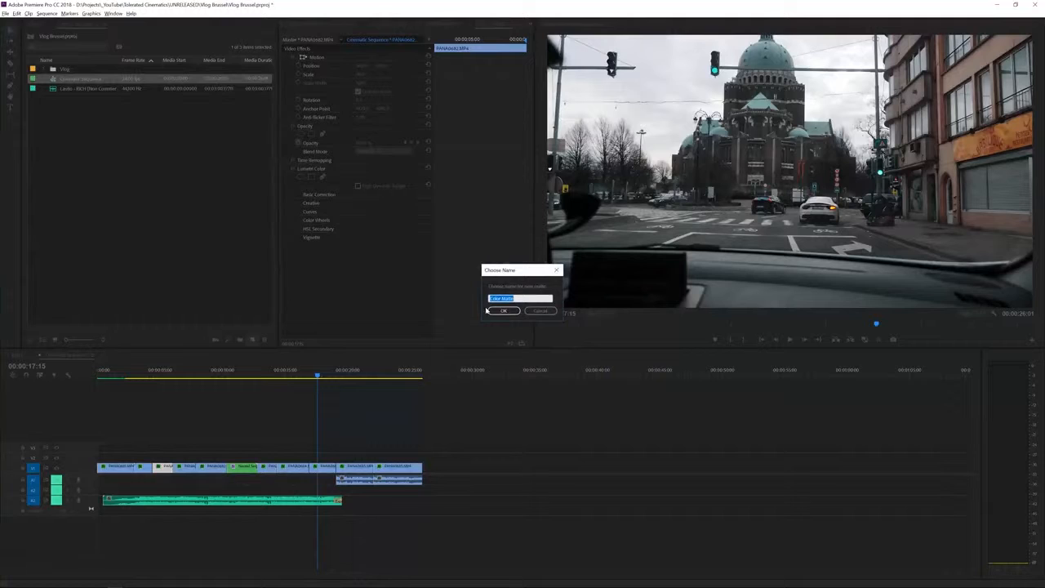
text(Letterbox)
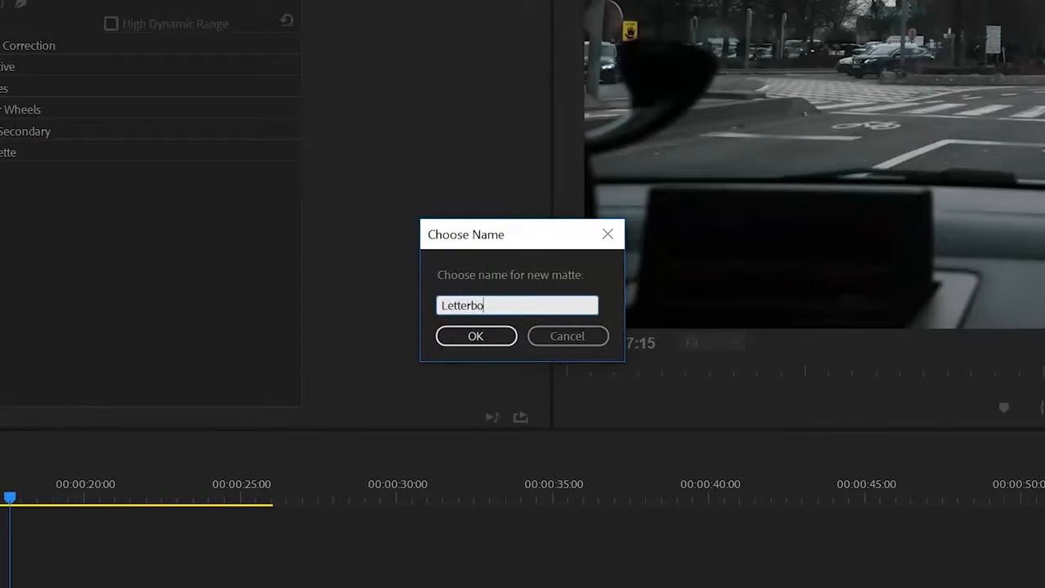
key(Return)
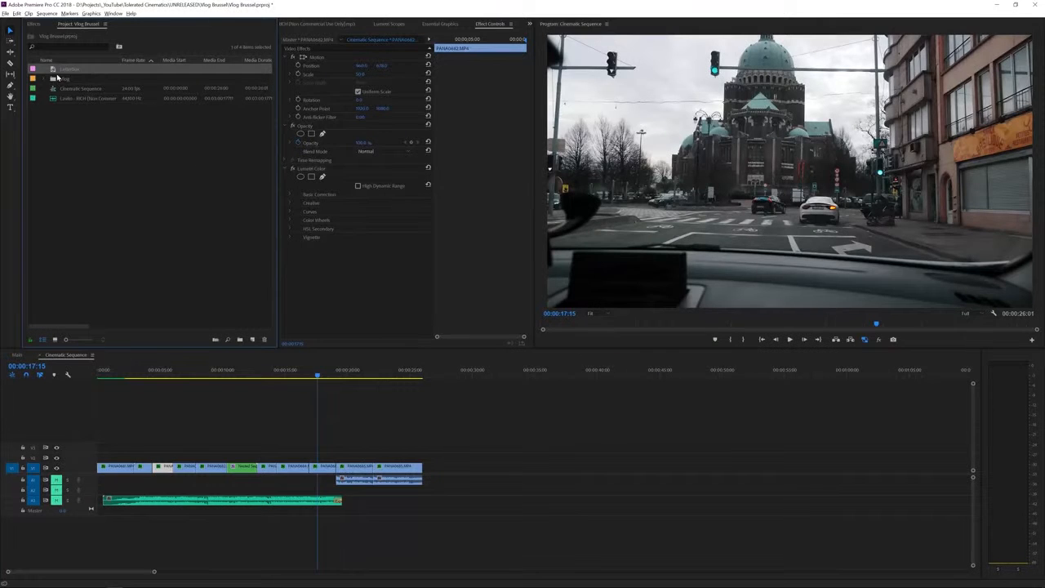
- Place the Letterbox matte on track V2 above the footage, extend it to the end of the last clip and select it
drag(64, 97, 108, 461)
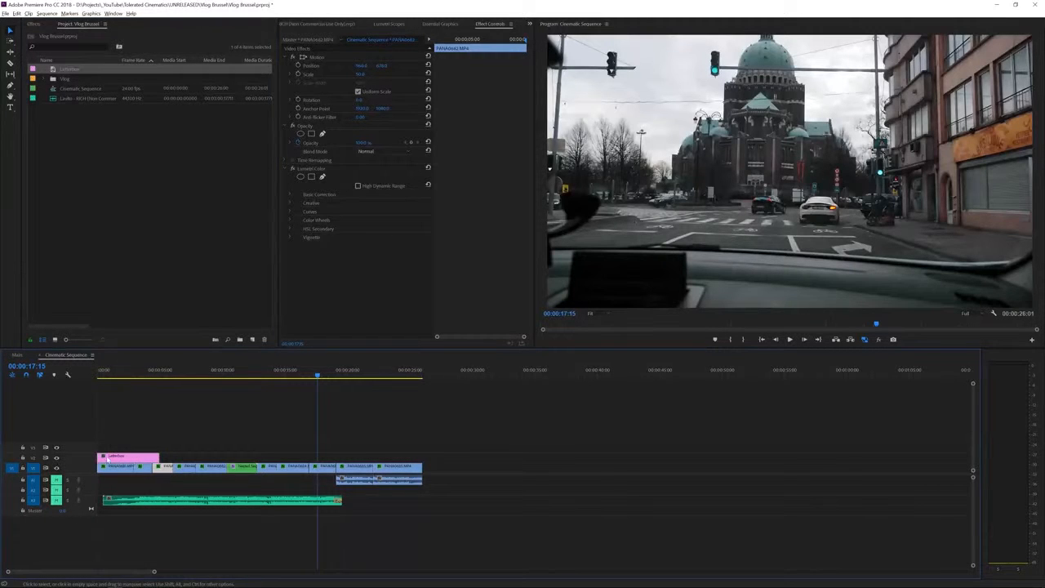
drag(155, 455, 419, 458)
click(389, 458)
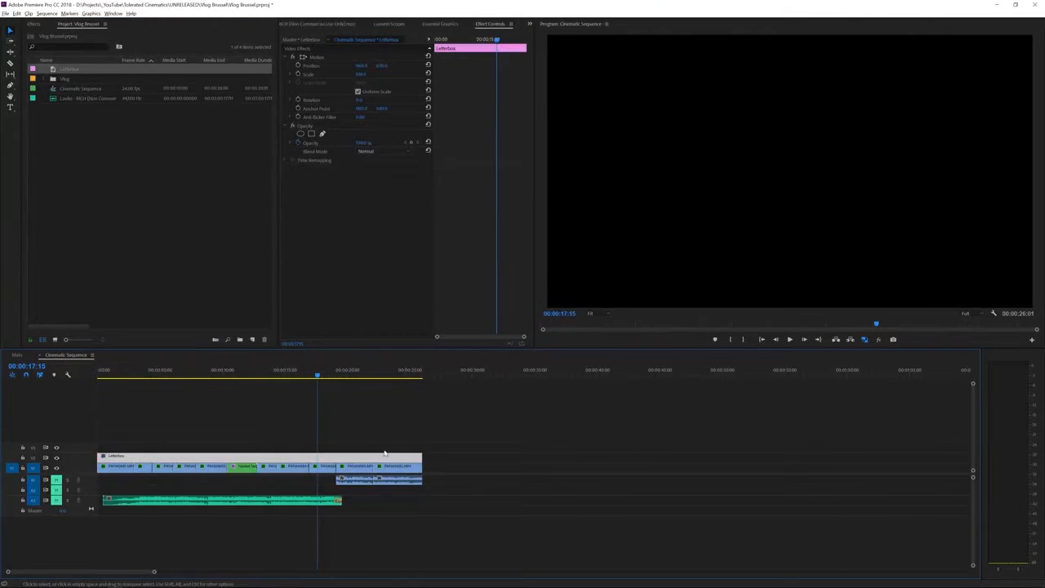
- At 00:00:04:21, add a four-point polygon opacity mask to the Letterbox clip and set its feather to 0
drag(305, 373, 159, 384)
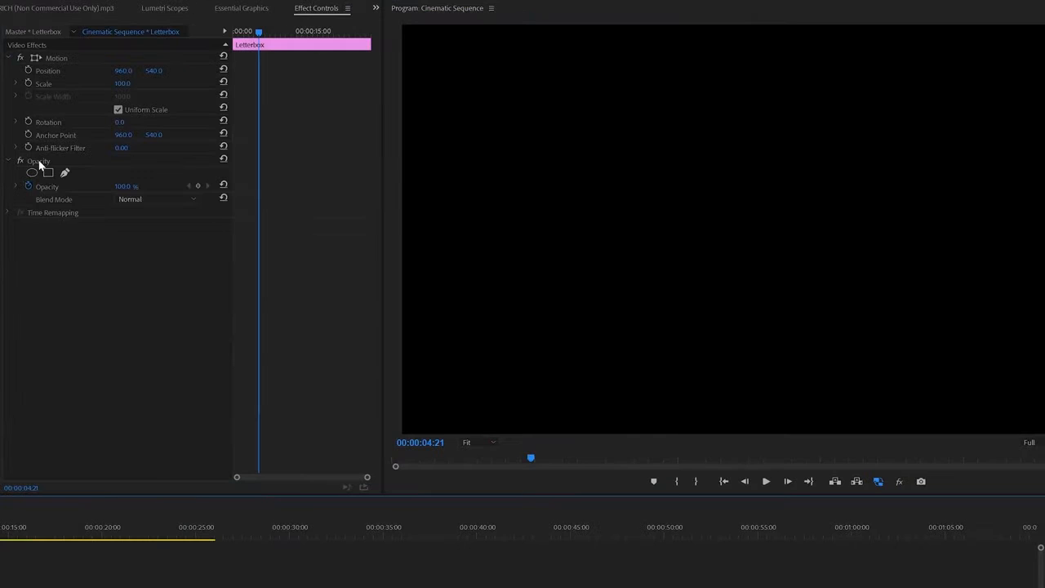
click(306, 128)
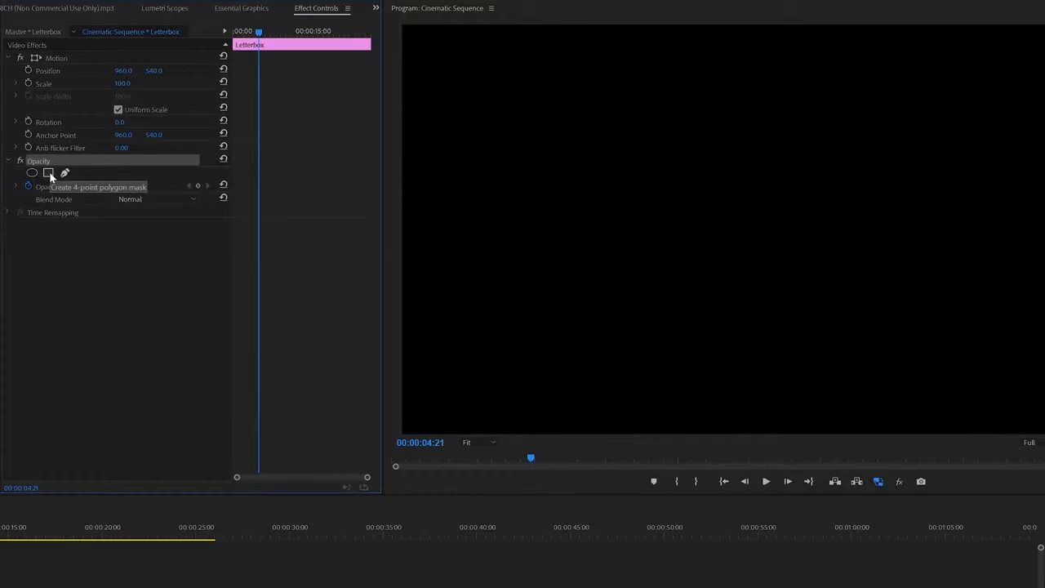
click(49, 172)
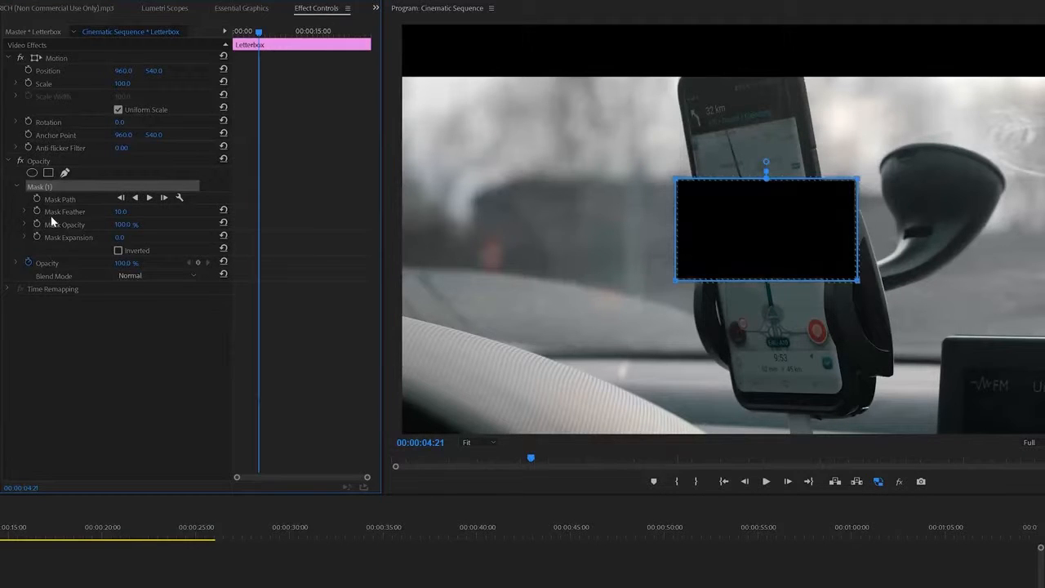
click(119, 212)
text(0)
key(Return)
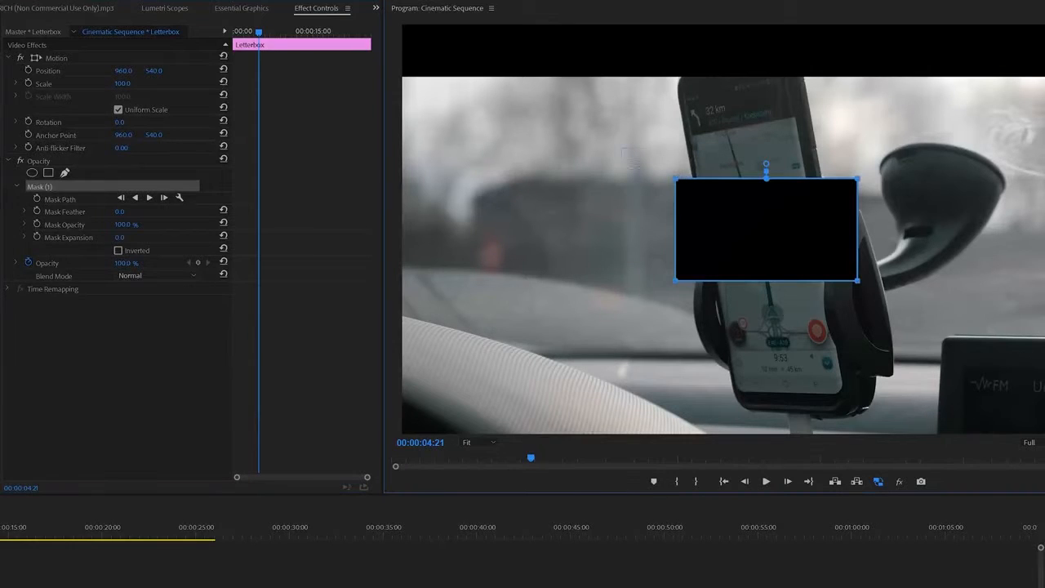
- Stretch the mask past both side edges of the frame and invert it with an expansion of 123
drag(674, 285, 394, 279)
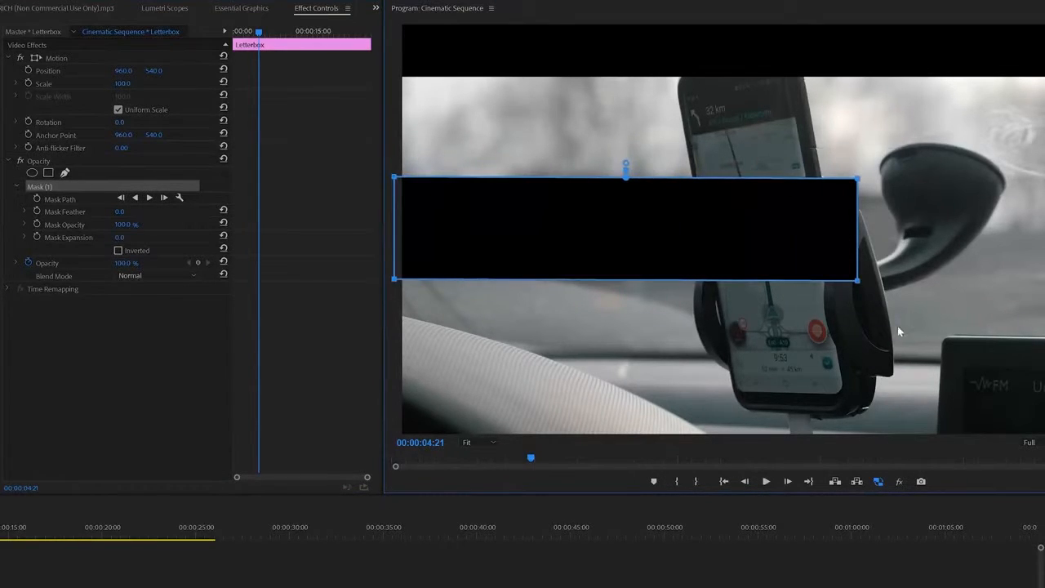
drag(857, 280, 1044, 280)
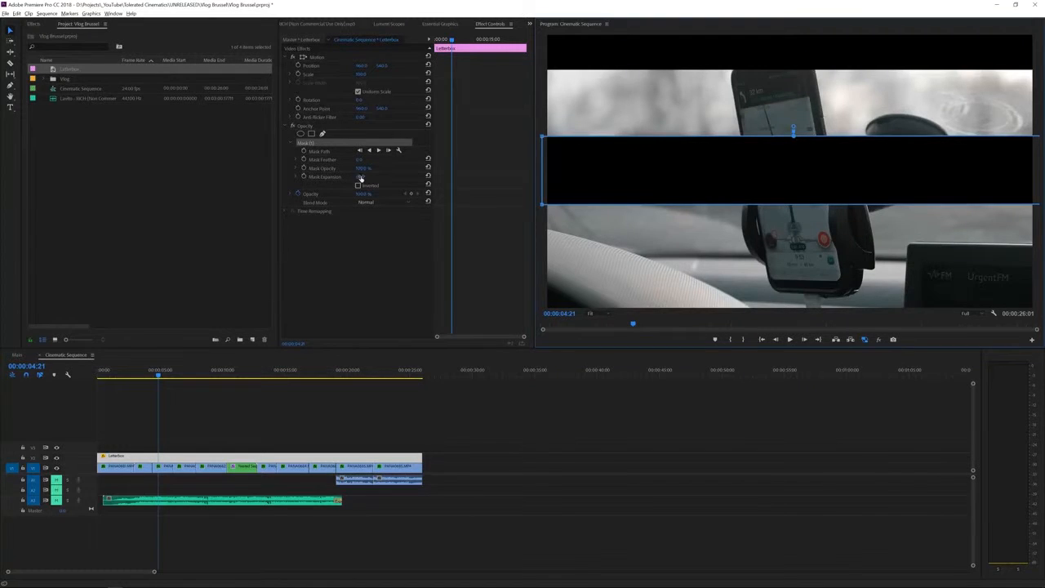
drag(361, 178, 401, 176)
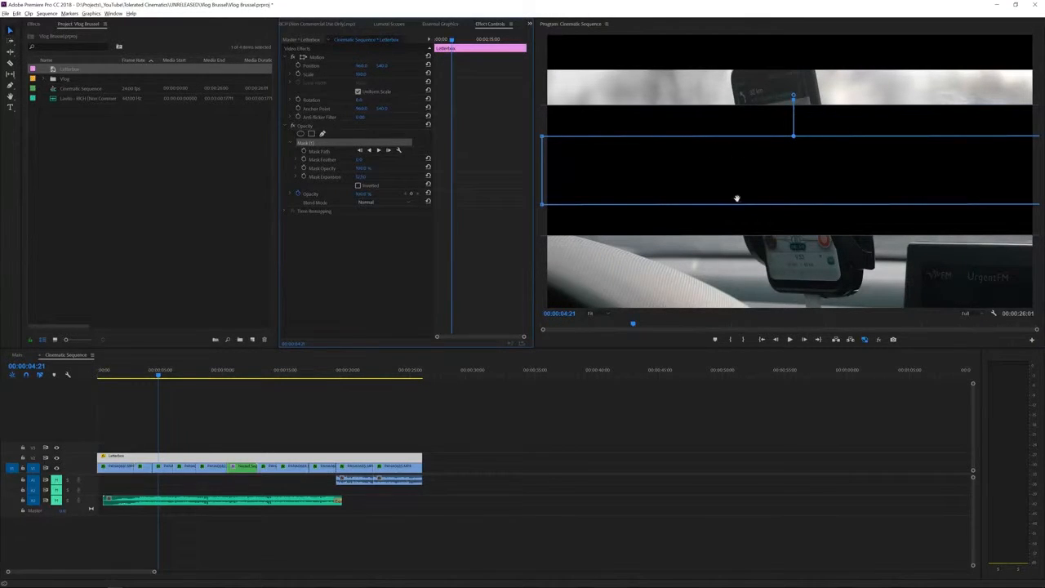
click(358, 186)
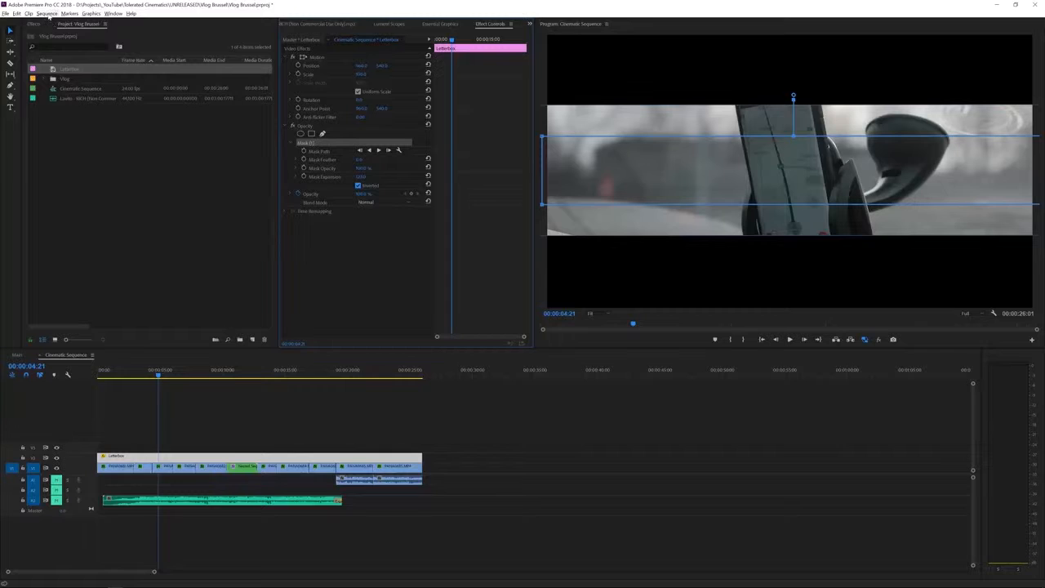
- Set the sequence's vertical frame size to 800 and accept deleting its preview files
click(48, 14)
click(66, 24)
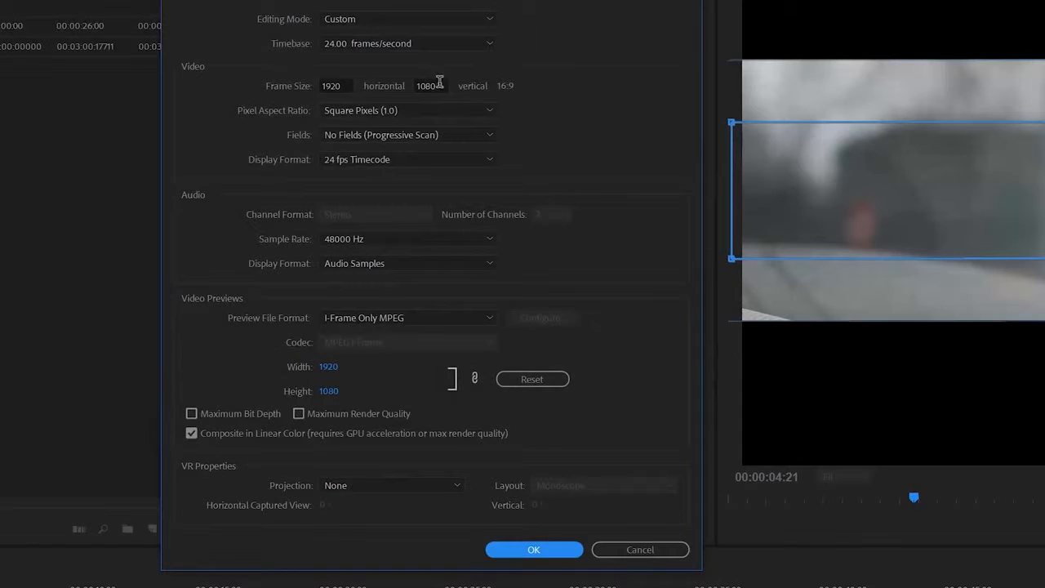
click(391, 117)
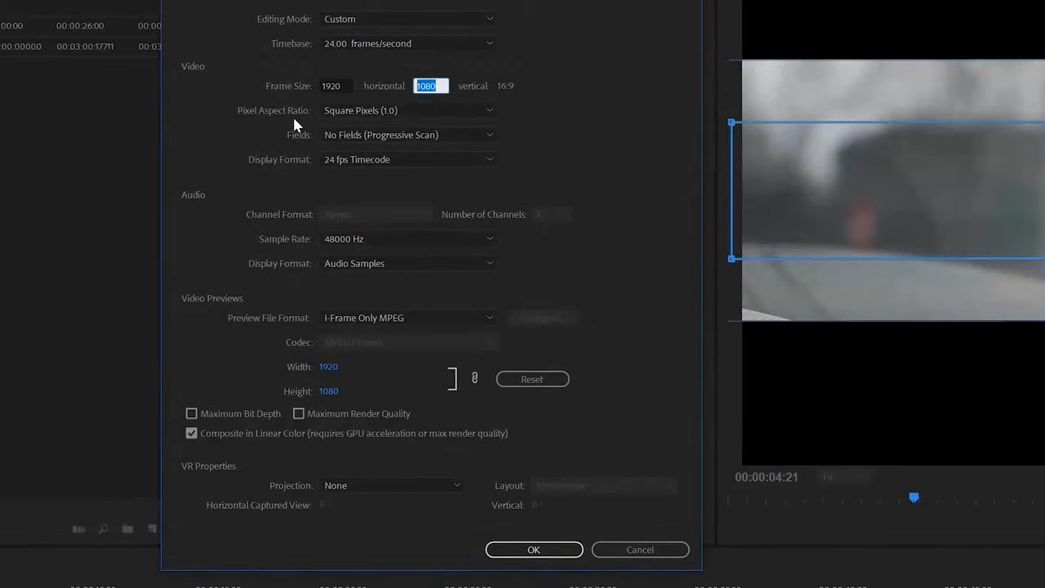
text(800)
click(537, 553)
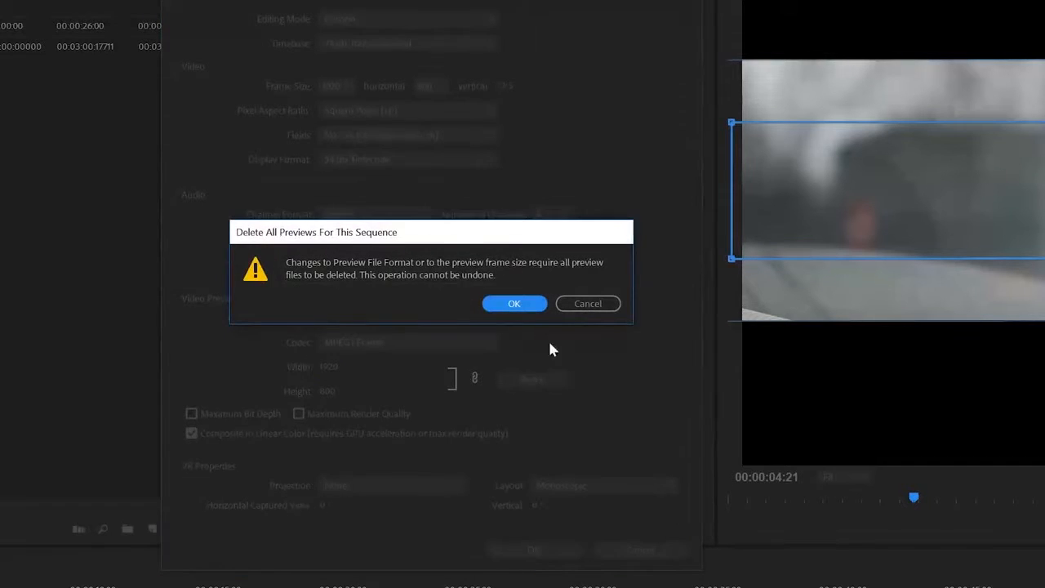
click(524, 307)
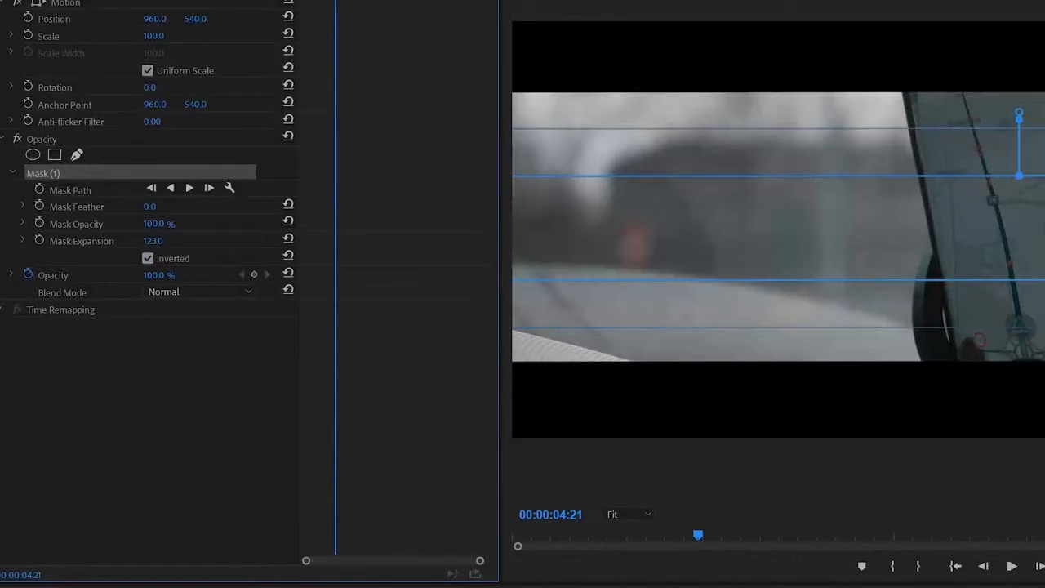
- Raise the Letterbox mask's expansion gradually to 265 so its opening matches the 800-pixel-high frame, and deselect the mask
click(155, 240)
text(143)
key(Return)
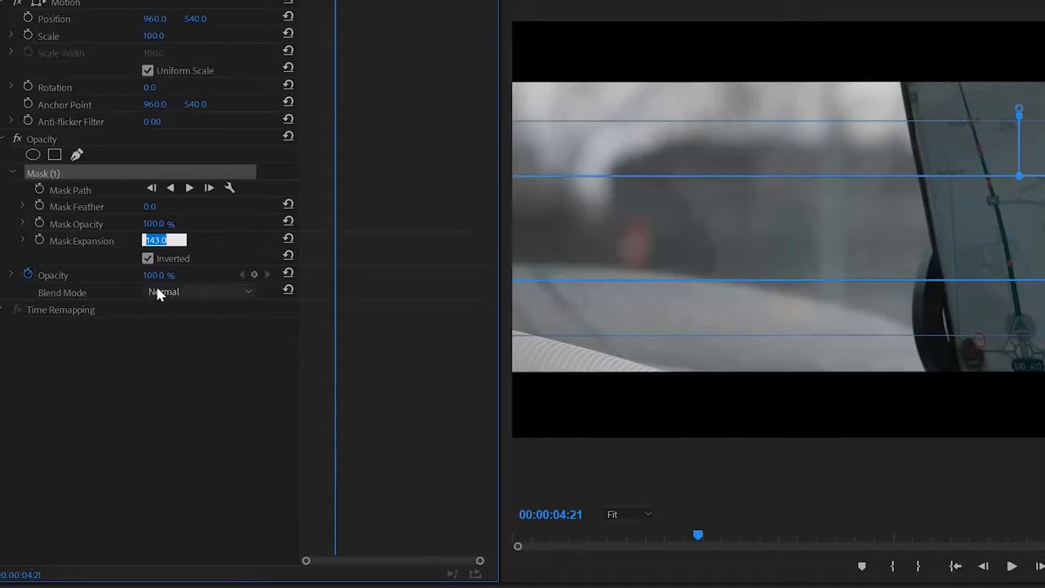
key(shift+Up)
key(shift+Up)
key(shift+Up)
key(shift+Up)
key(shift+Up)
key(shift+Up)
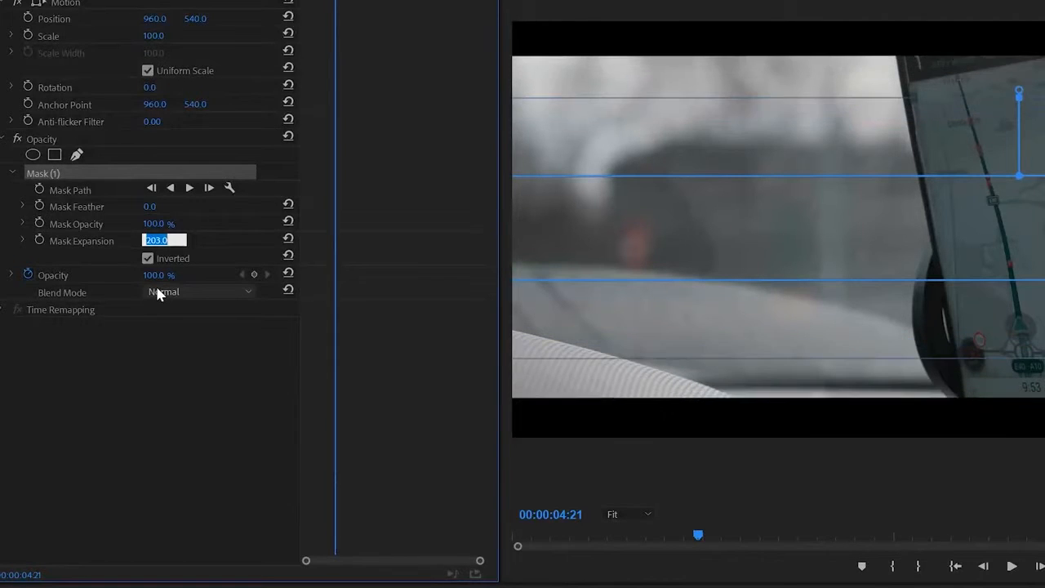
key(shift+Up)
key(shift+Up)
key(shift+Up)
key(shift+Up)
key(shift+Up)
key(shift+Up)
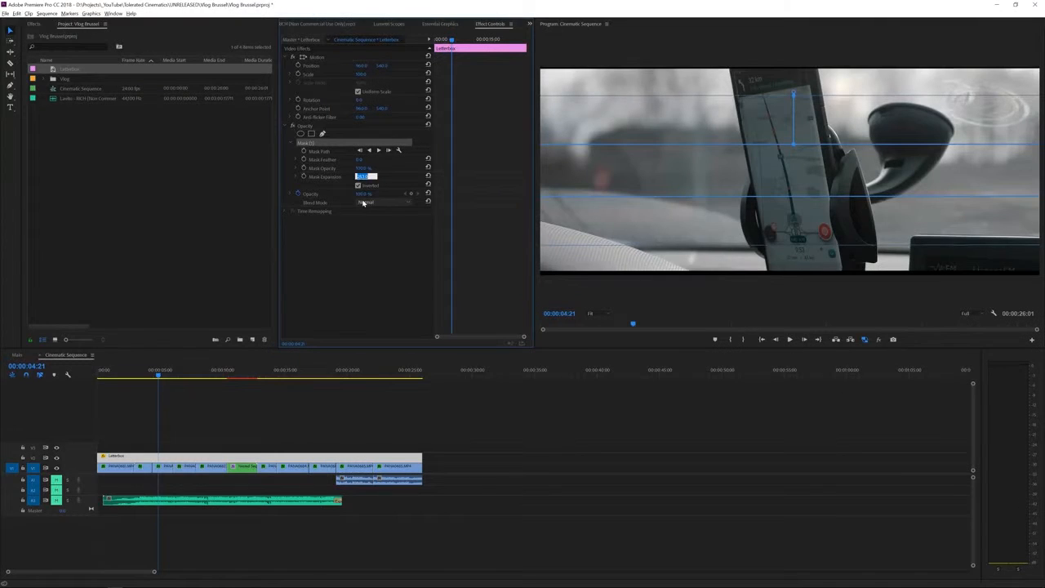
key(shift+Up)
key(shift+Up)
key(shift+Up)
key(shift+Up)
key(shift+Up)
key(shift+Up)
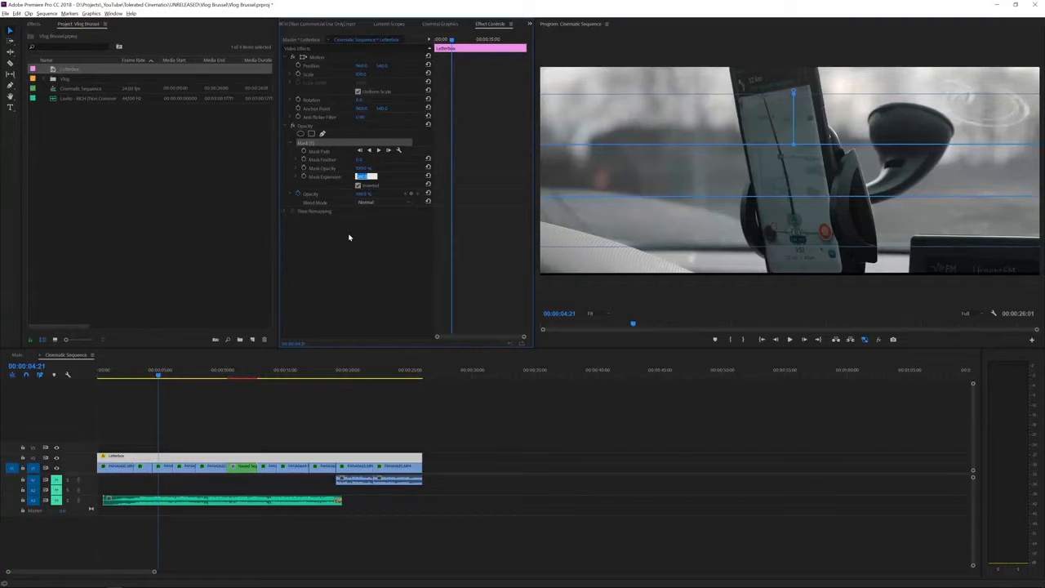
text(260)
key(Return)
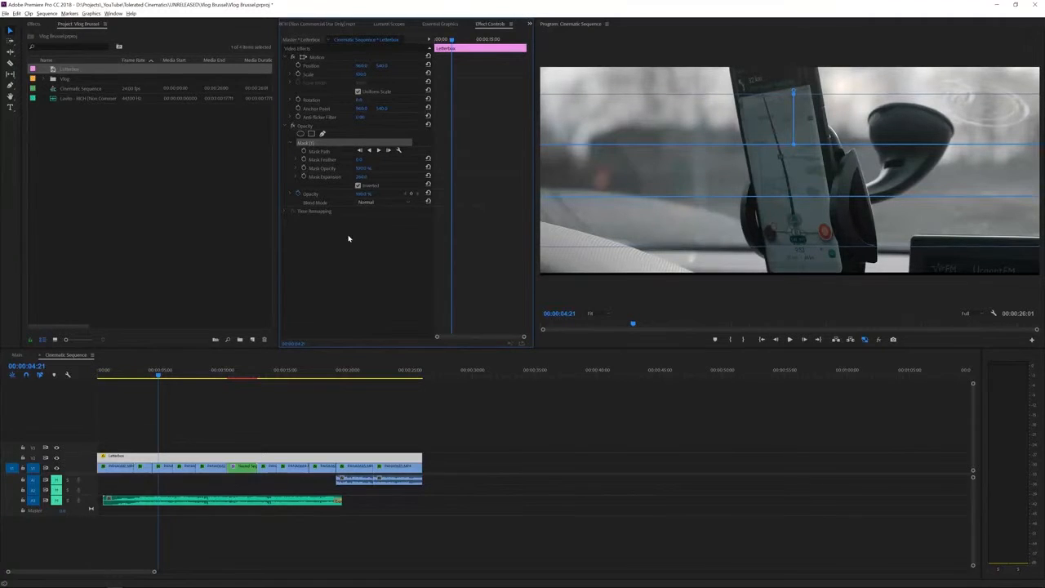
click(363, 176)
key(Return)
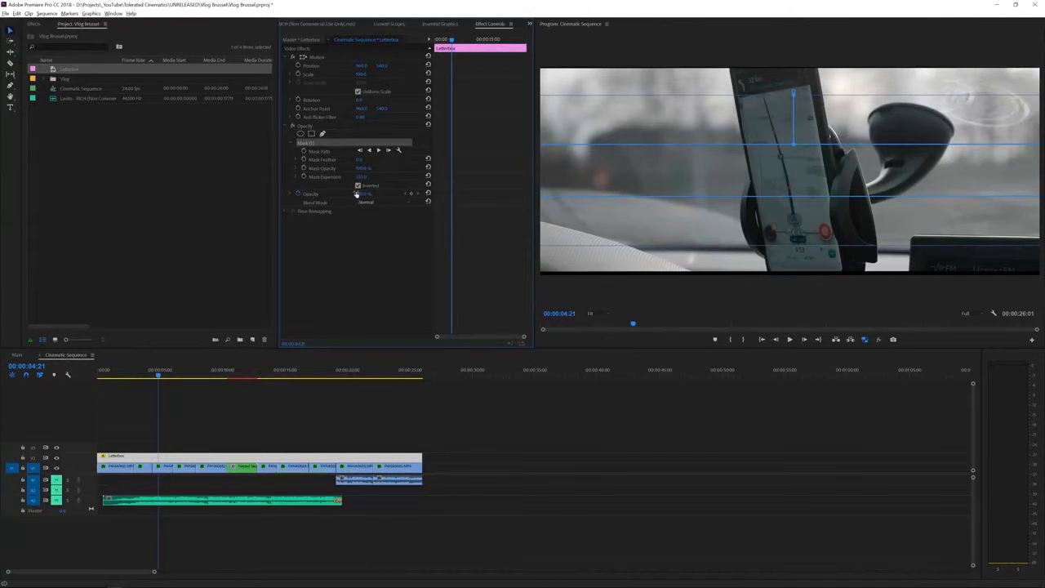
click(360, 178)
text(265)
key(Return)
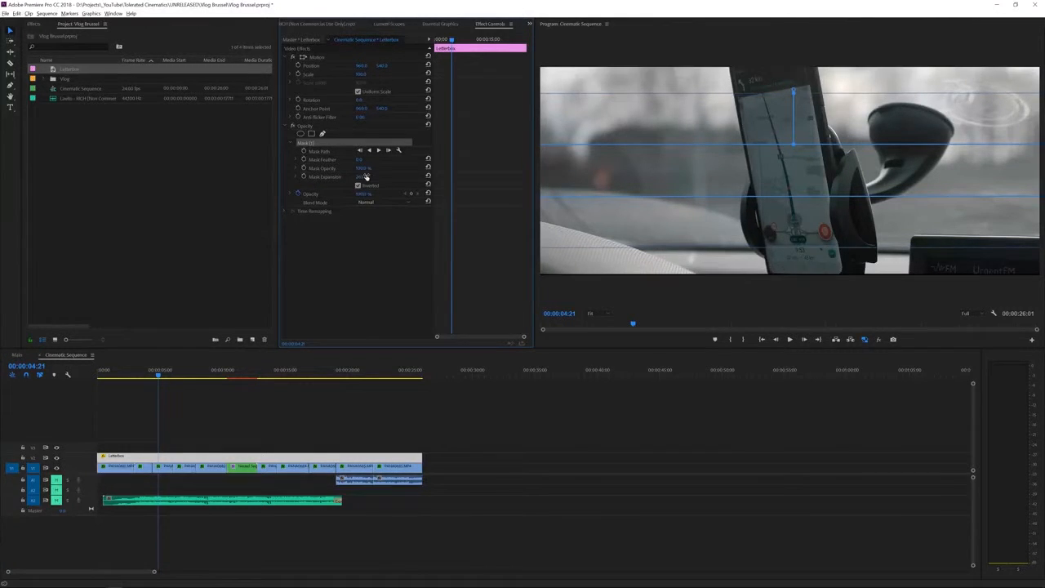
click(356, 230)
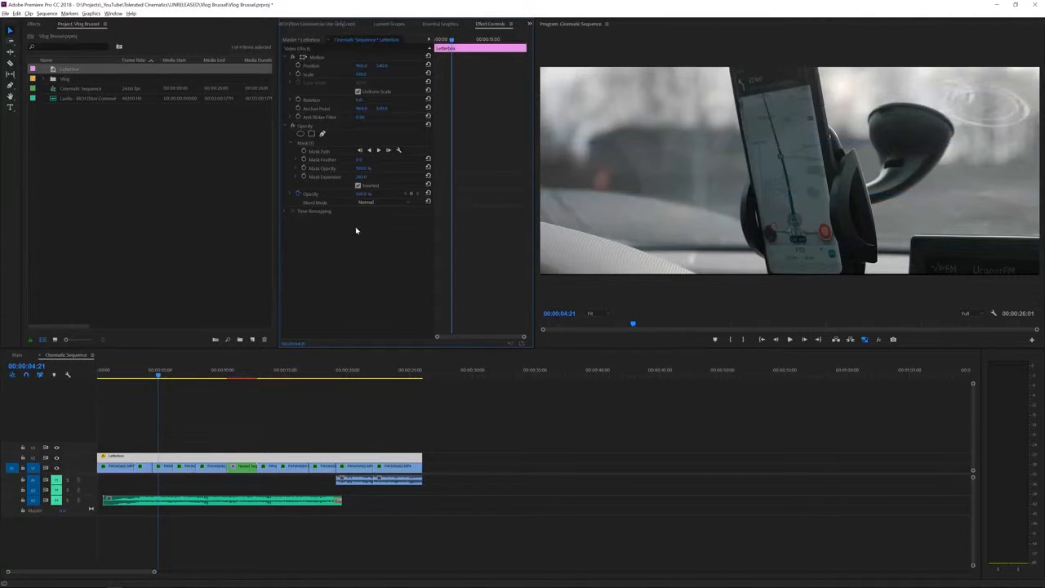
- Restore the sequence's vertical frame size to 1080 and accept deleting its preview files
click(47, 14)
click(58, 23)
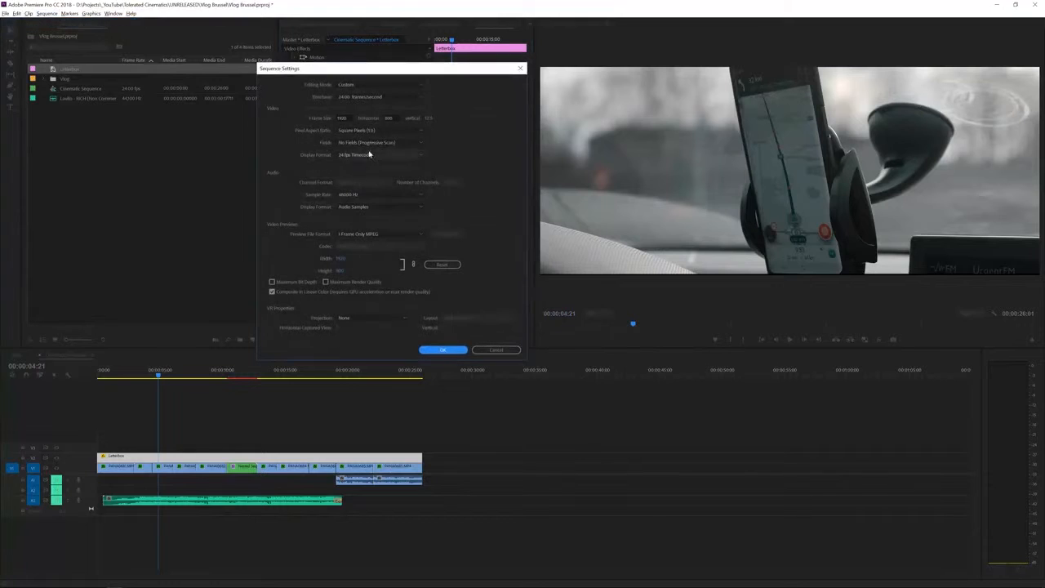
click(391, 116)
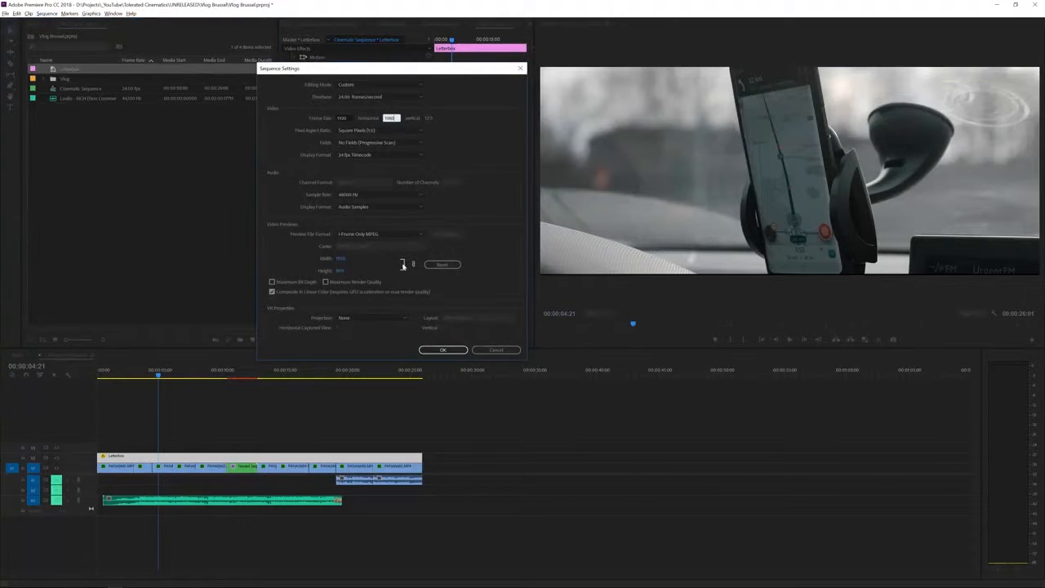
click(446, 350)
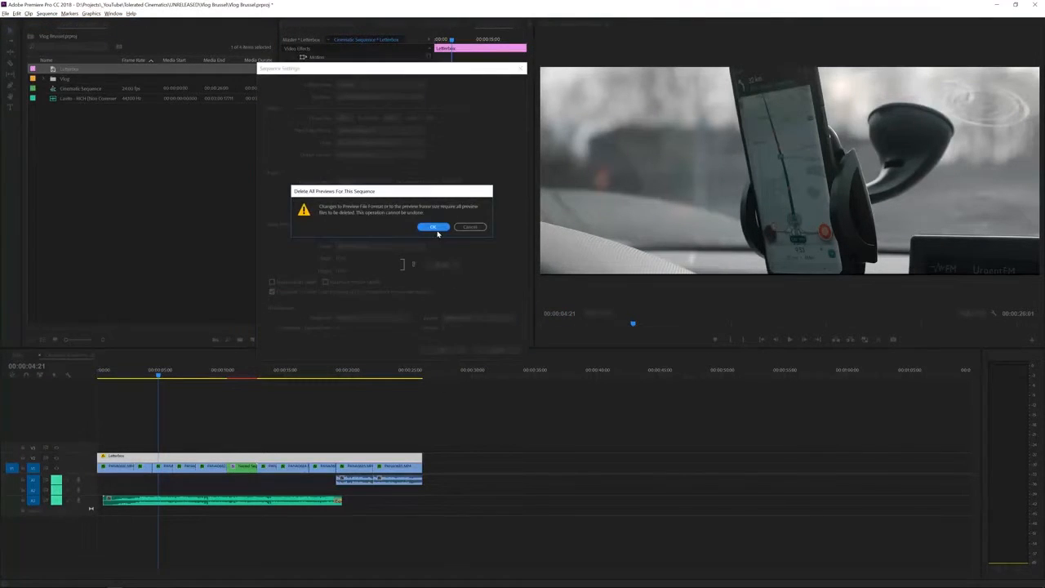
click(433, 227)
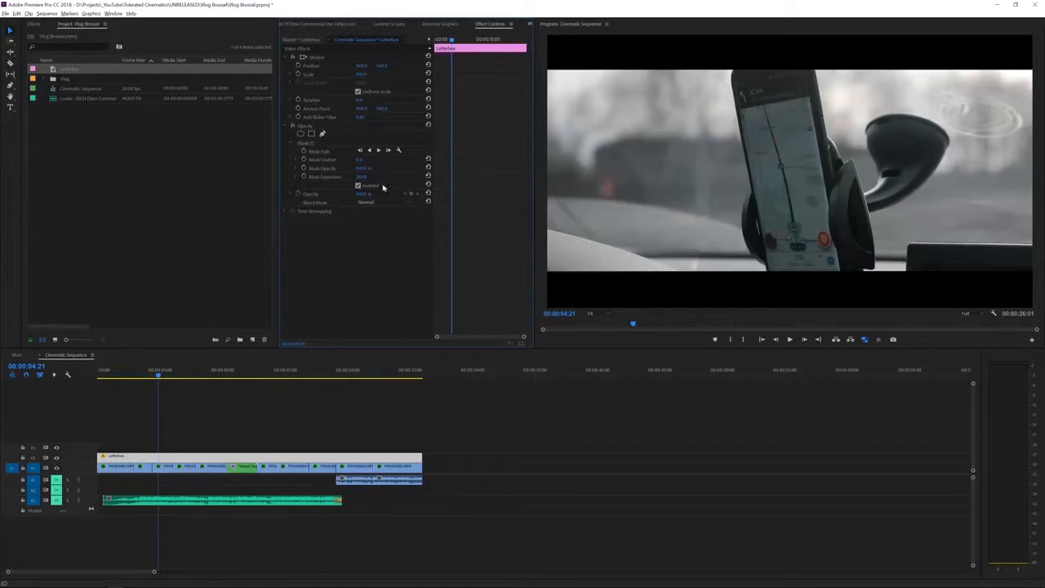
- Lower the Letterbox mask's expansion in increments to 215, thickening the black bars
click(362, 176)
key(shift+Down)
key(shift+Down)
key(shift+Down)
key(shift+Down)
key(shift+Down)
key(shift+Down)
key(shift+Down)
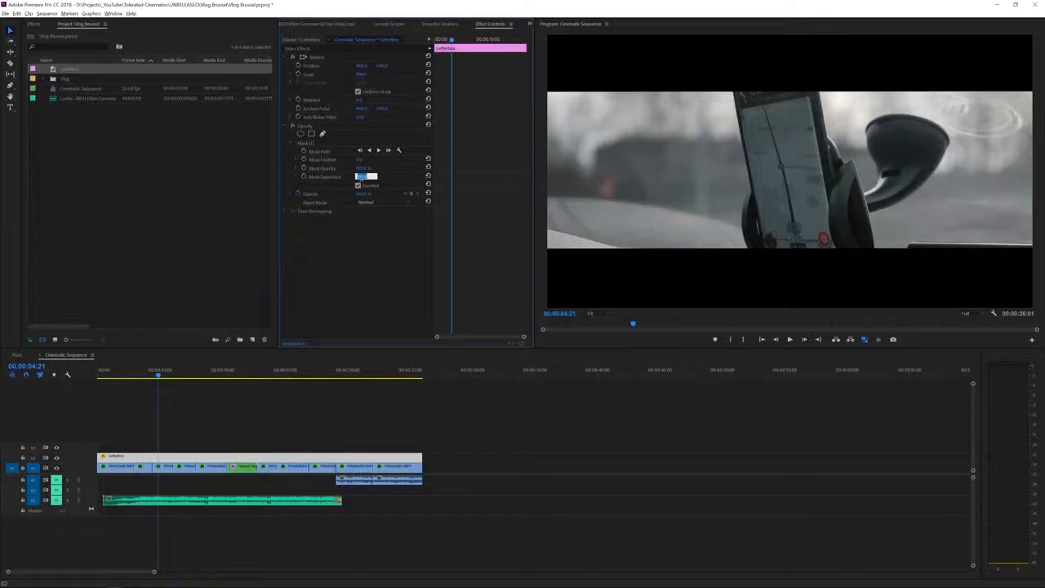
key(shift+Down)
key(shift+Down)
key(shift+Down)
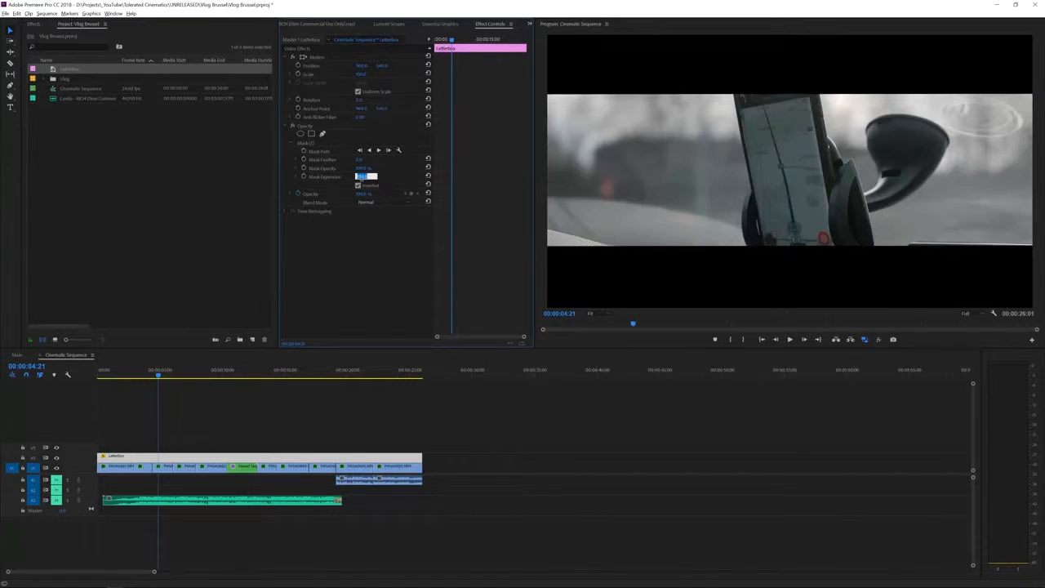
key(shift+Up)
key(shift+Up)
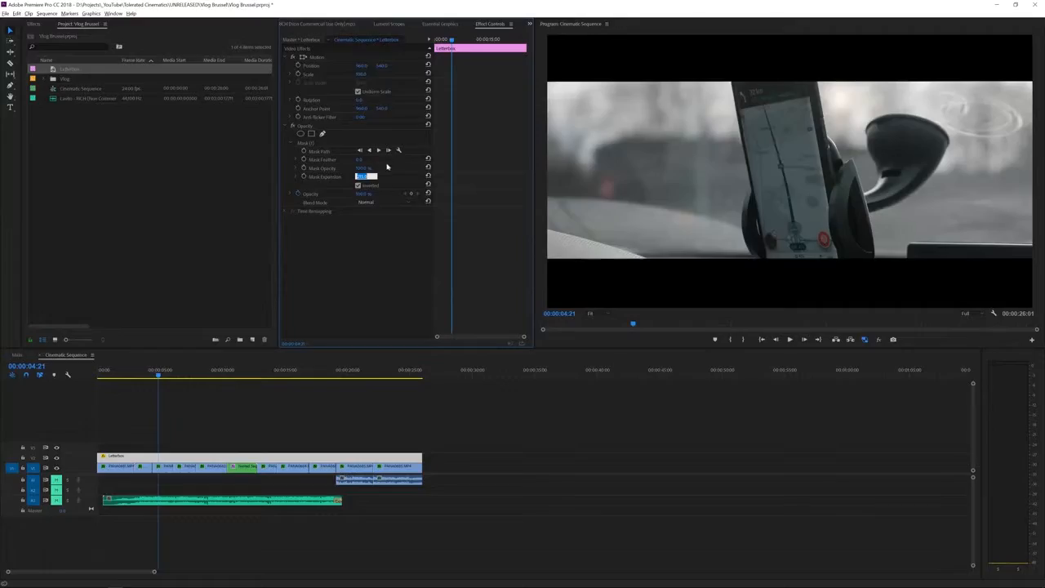
key(Return)
- Turn on keyframing for the Letterbox clip's Mask Expansion at 00:00:03:10, where the bars finish closing in
drag(134, 373, 142, 373)
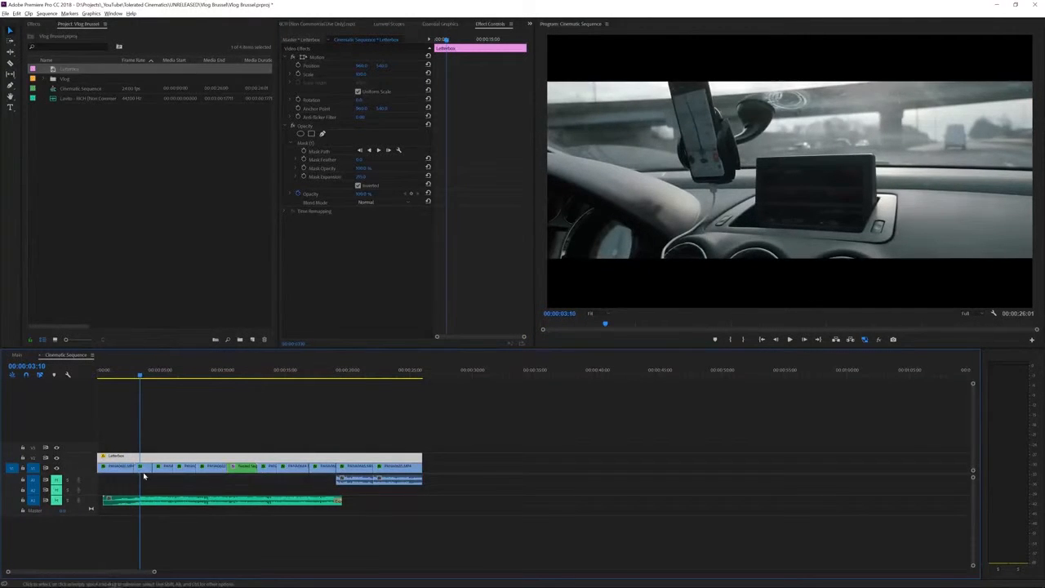
drag(153, 574, 58, 572)
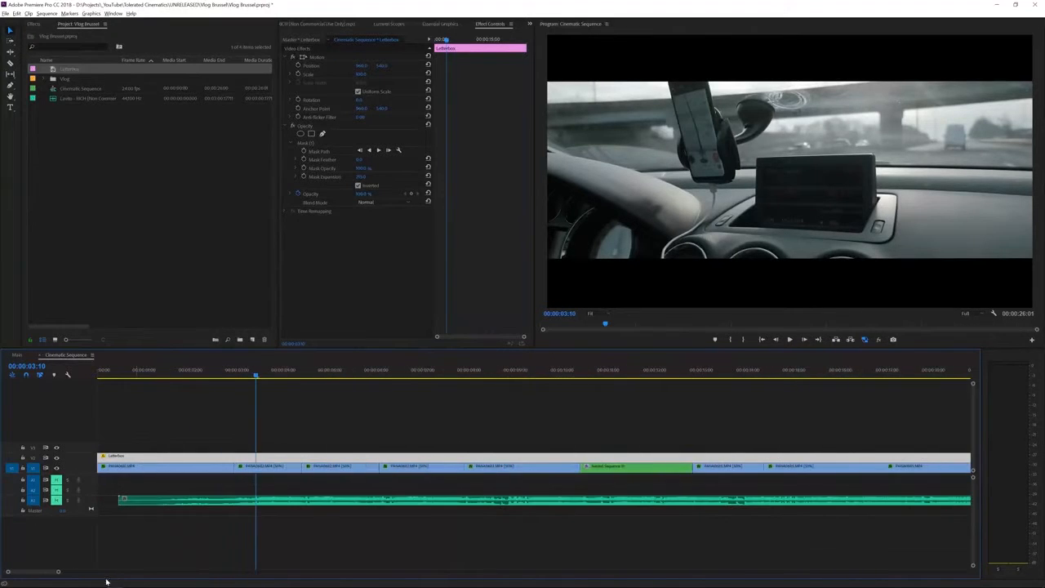
click(254, 467)
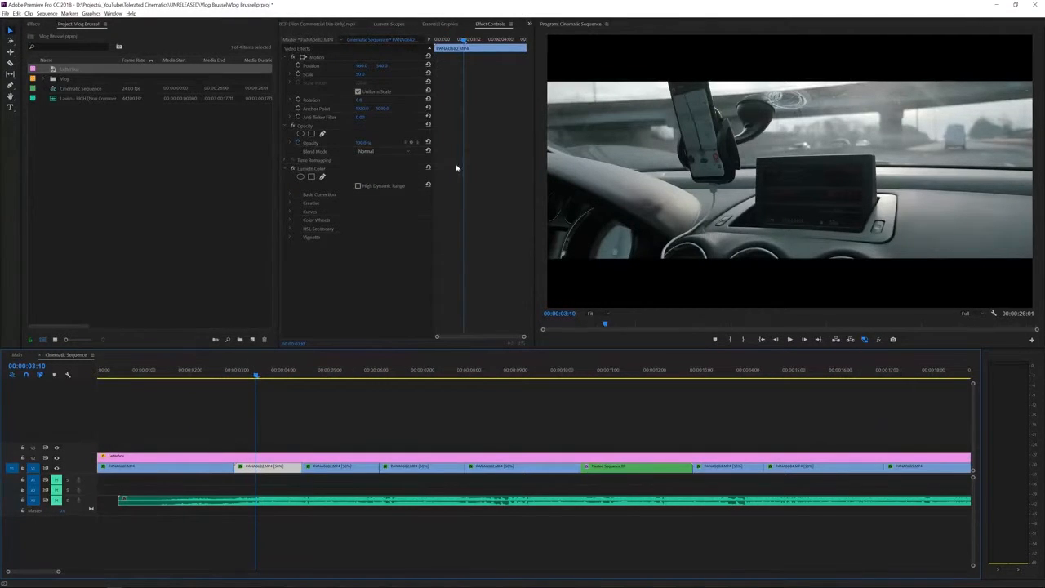
click(249, 458)
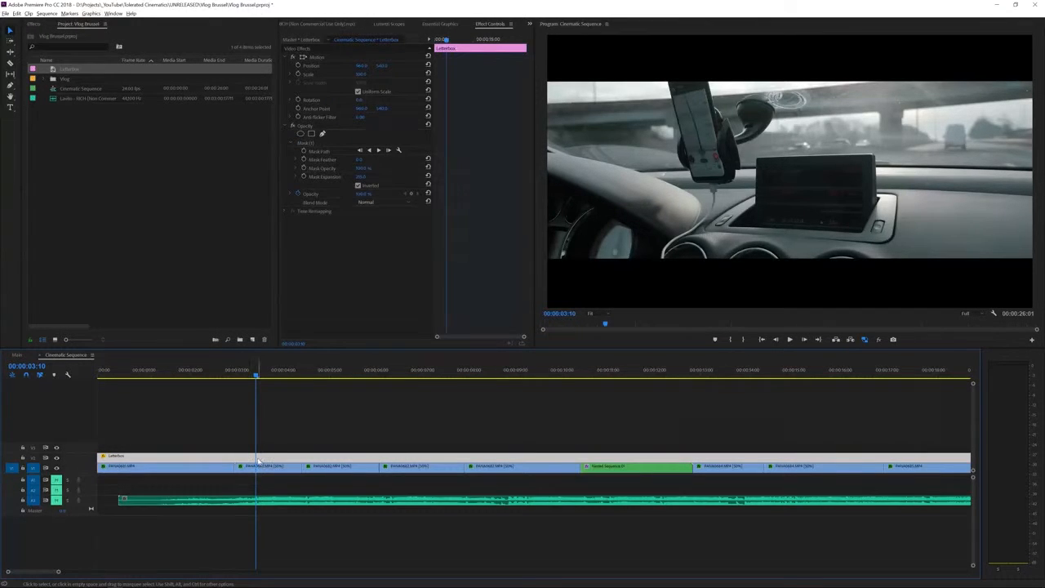
click(303, 177)
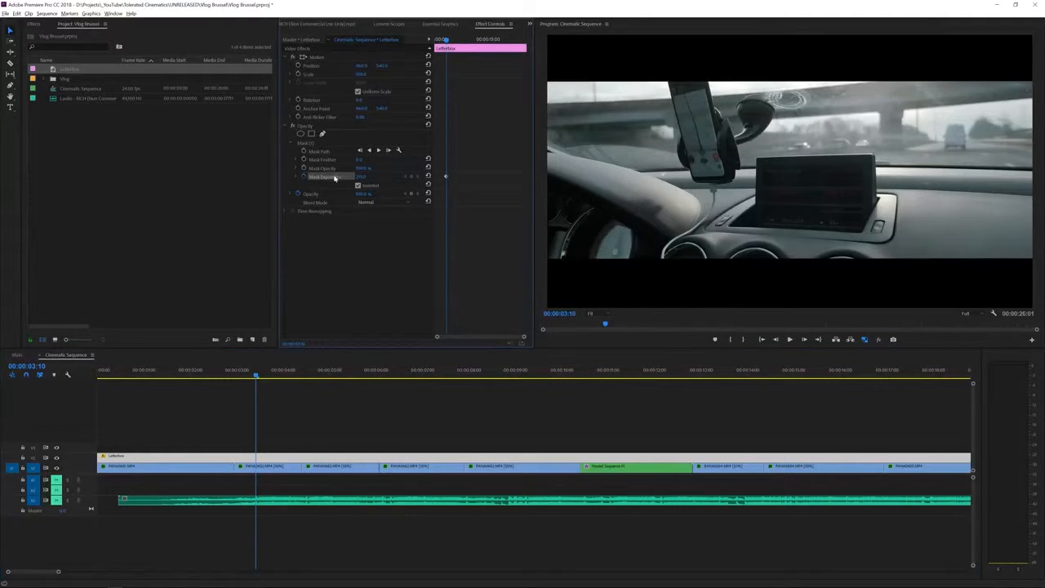
- Add a Mask Expansion keyframe at 00:00:02:15 and raise it to 415 so the bars start outside the frame
drag(236, 369, 219, 367)
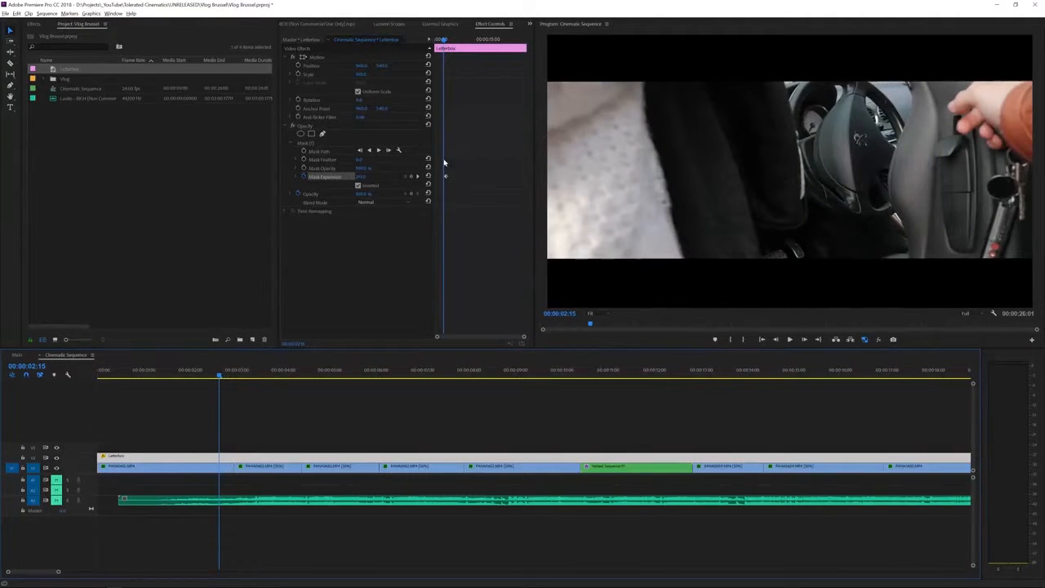
click(414, 177)
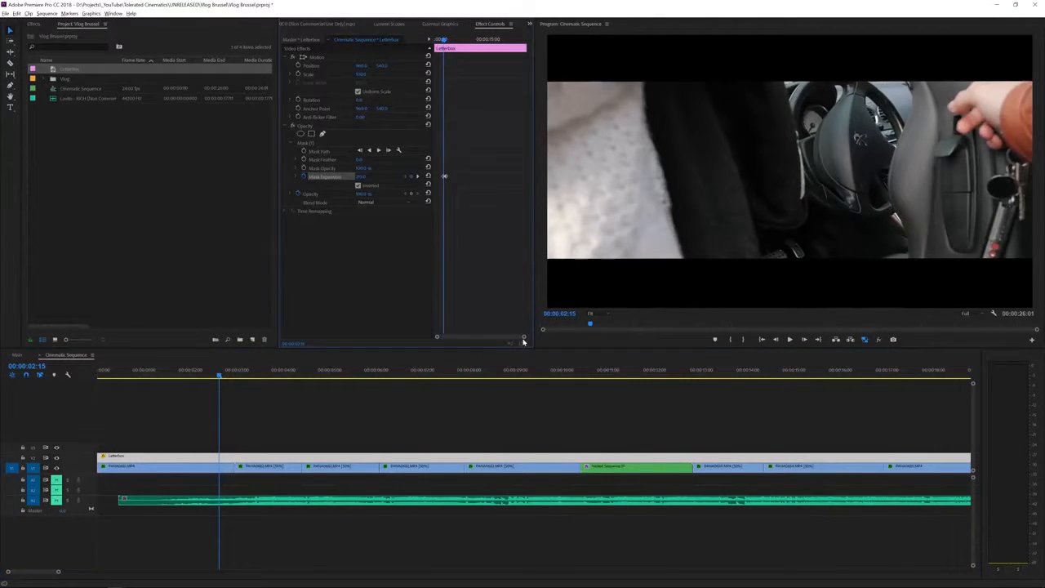
drag(525, 337, 496, 339)
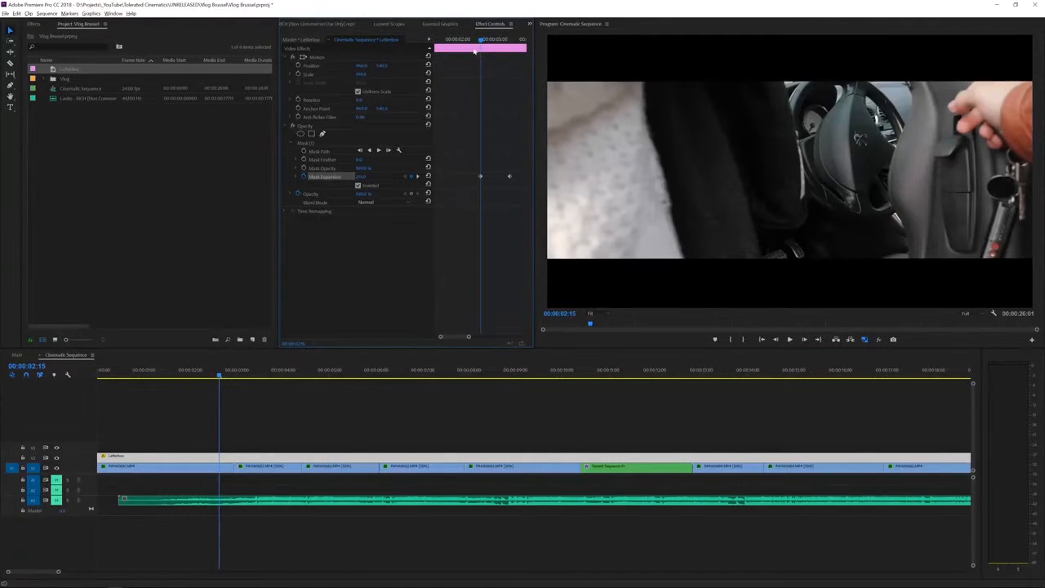
click(365, 178)
key(shift+Up)
key(shift+Up)
key(shift+Up)
key(shift+Up)
key(shift+Up)
key(shift+Up)
key(shift+Up)
key(shift+Up)
key(shift+Up)
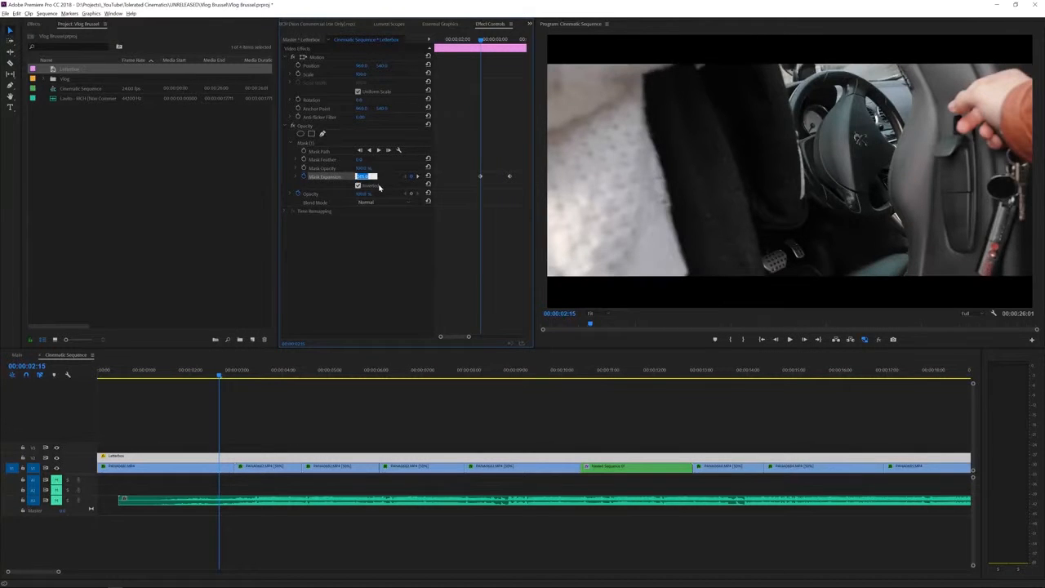
key(shift+Up)
key(shift+Up)
key(shift+Up)
key(shift+Up)
key(shift+Up)
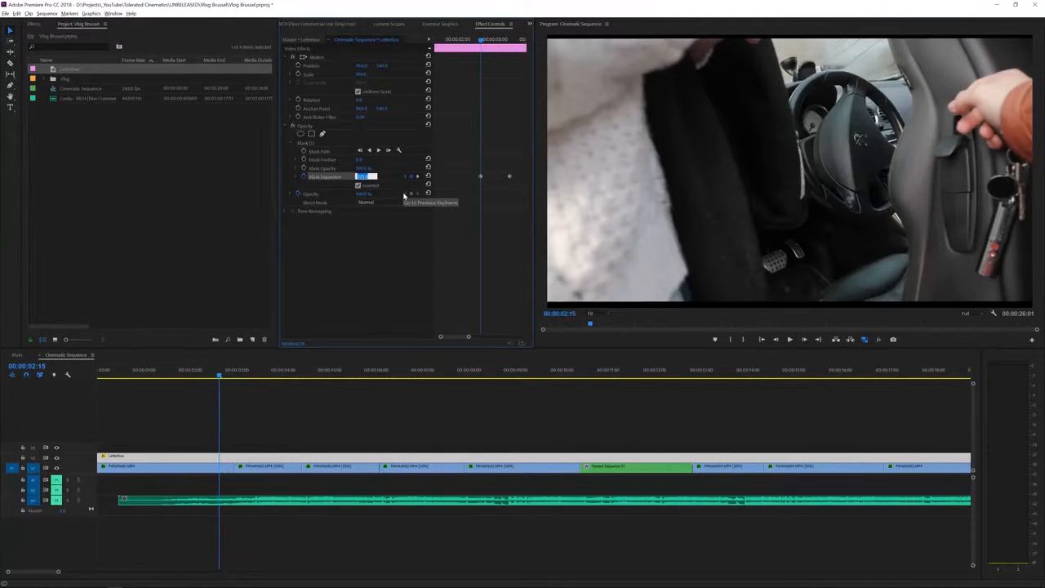
key(shift+Up)
key(shift+Up)
key(shift+Up)
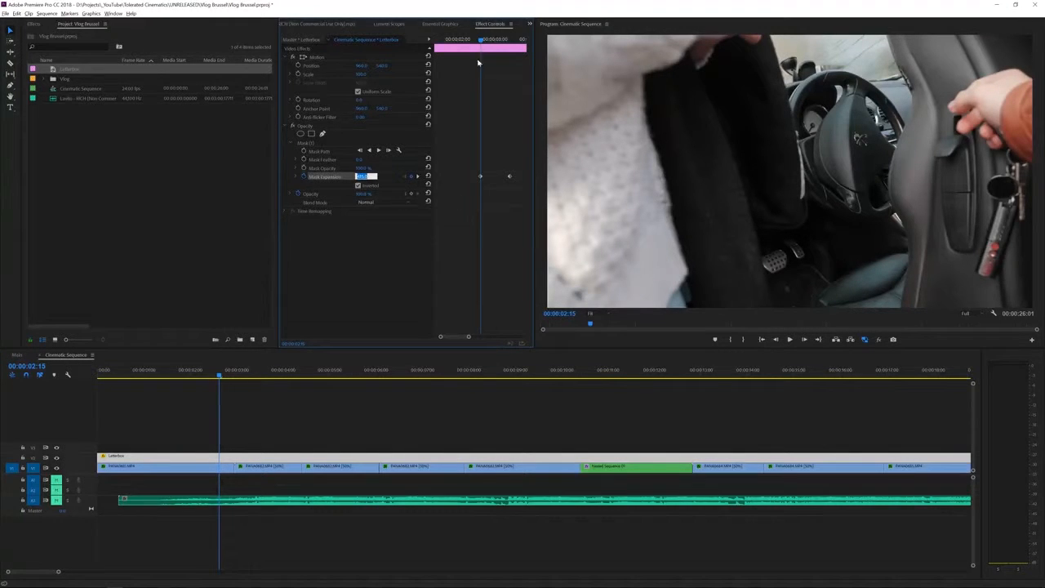
- Move the starting Mask Expansion keyframe earlier to slow the bars' entrance, and play back the animation
mouse_move(483, 41)
mouse_down()
mouse_move(508, 51)
mouse_move(470, 51)
mouse_up()
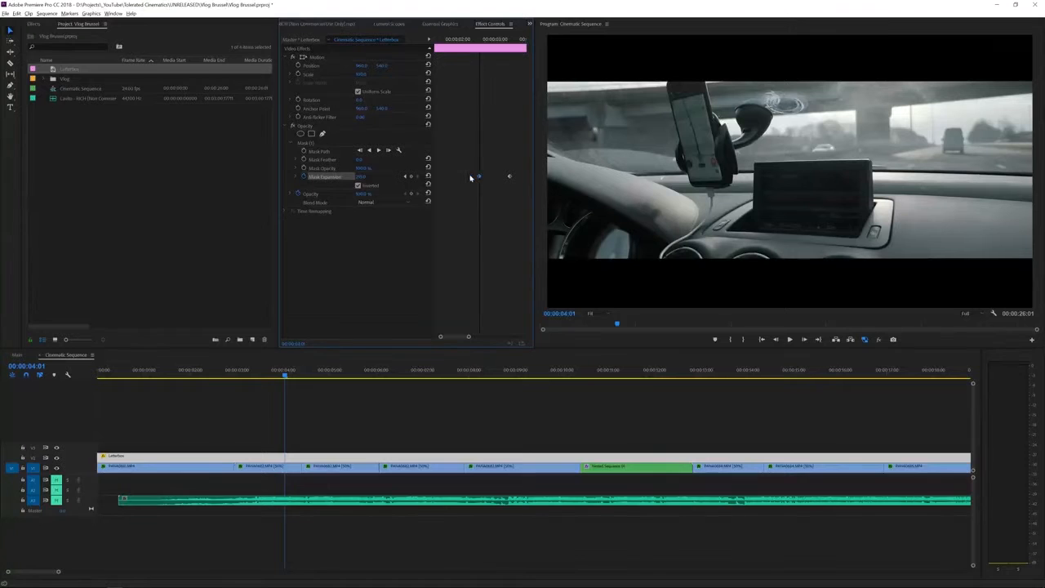
click(460, 46)
key(space)
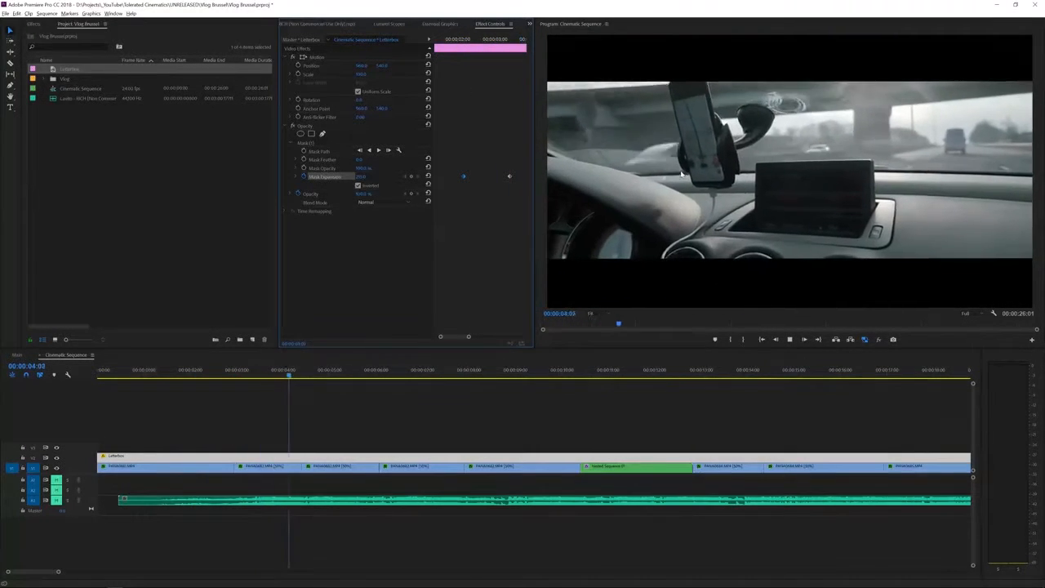
key(space)
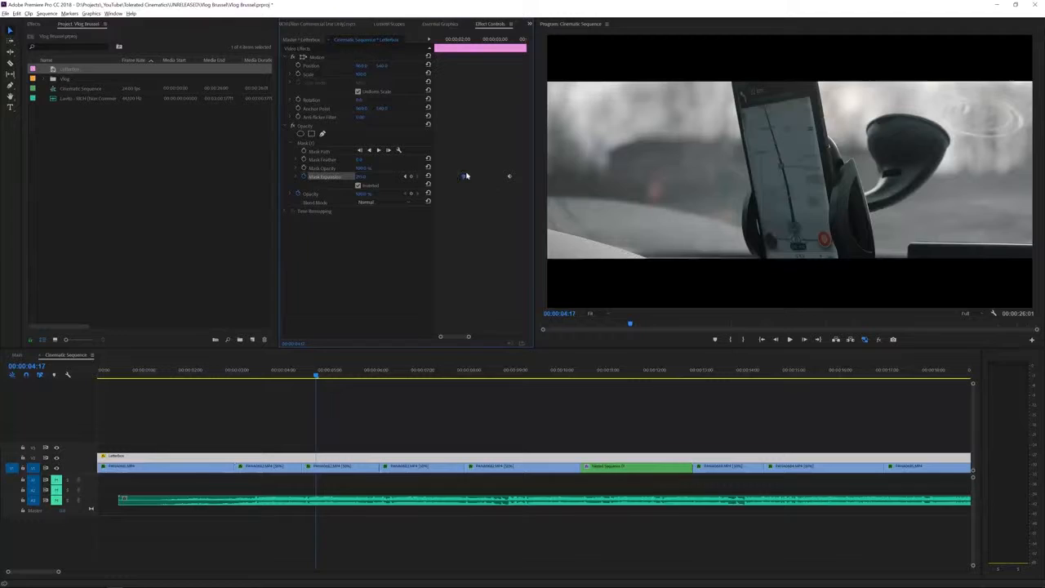
- Set both Mask Expansion keyframes to Bezier interpolation and play back the bars' entrance
right_click(509, 178)
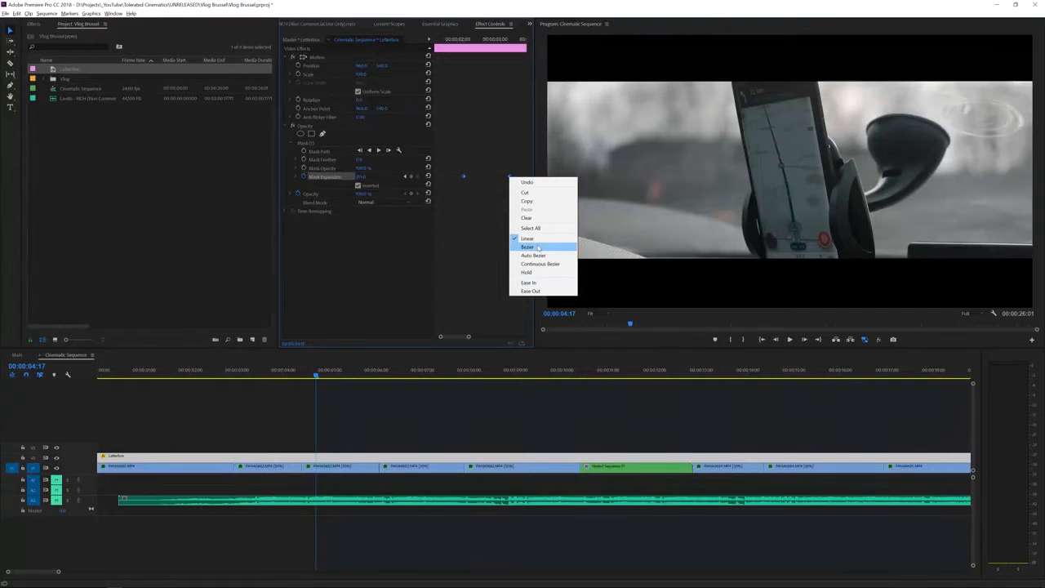
click(528, 247)
click(458, 40)
key(space)
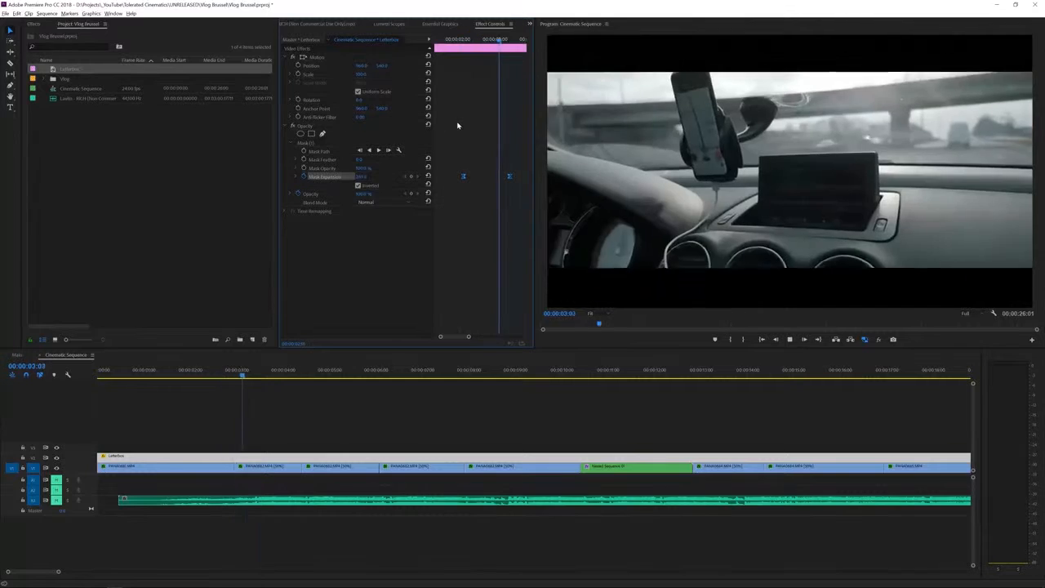
key(space)
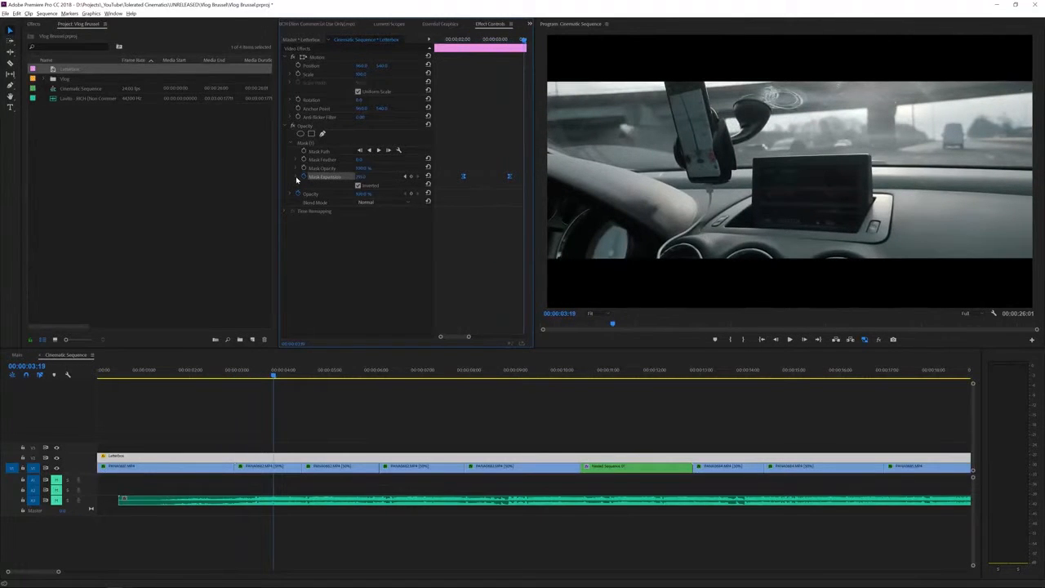
- Show the Mask Expansion graph, reshape its curve with the keyframes' Bezier handles to ease the motion, and play it back
click(297, 177)
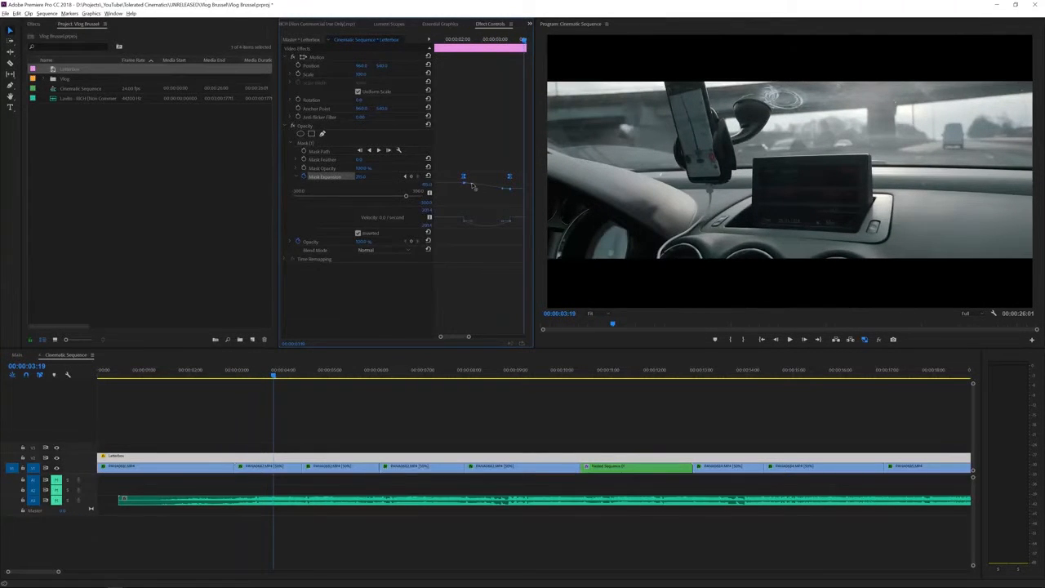
click(479, 166)
click(464, 183)
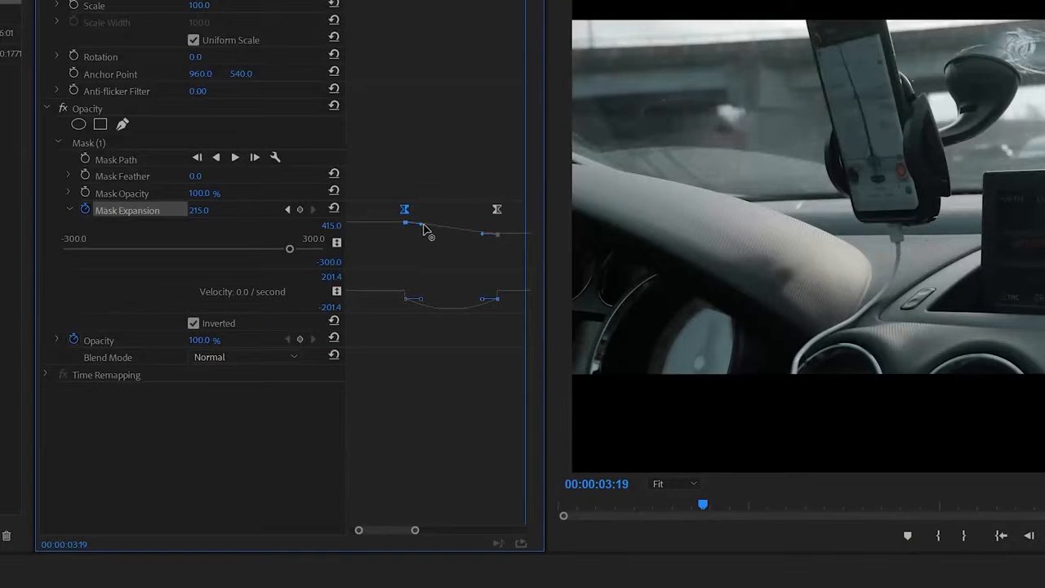
drag(422, 223, 470, 233)
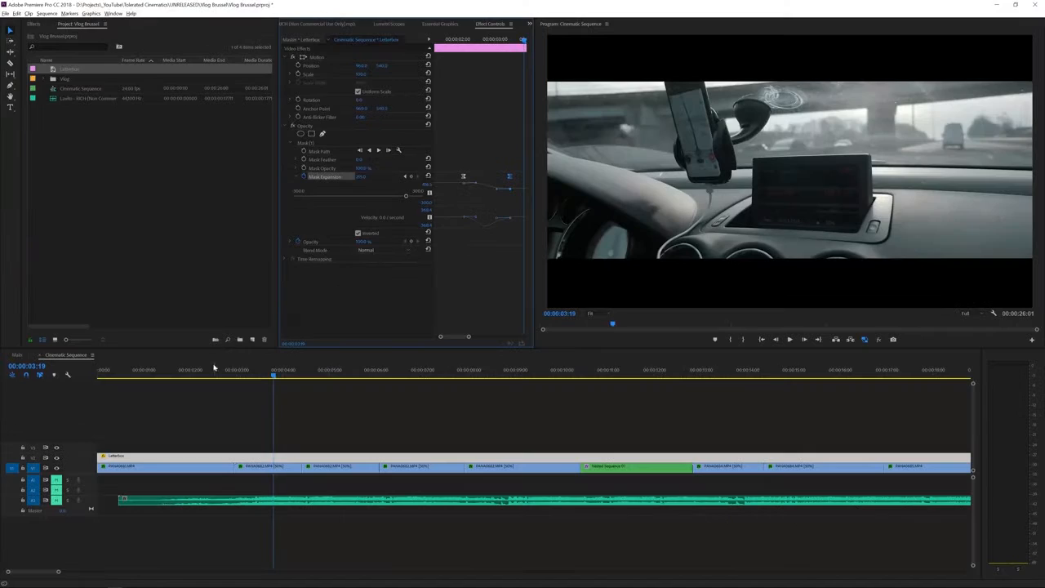
drag(204, 373, 189, 371)
key(space)
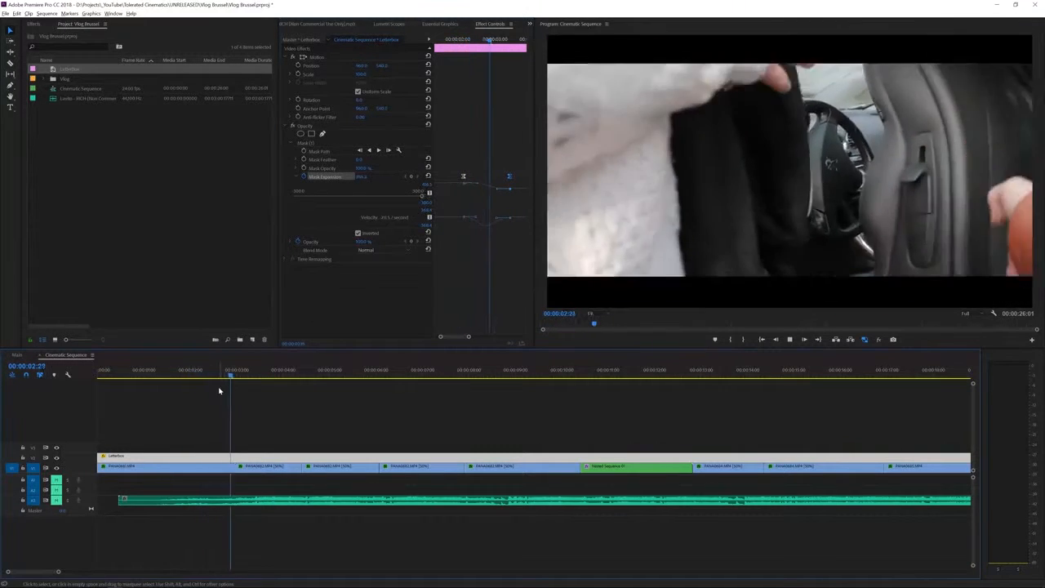
key(space)
- Lengthen the second keyframe's incoming Bezier handle and shorten the first keyframe's handle so the bars settle more softly
click(496, 190)
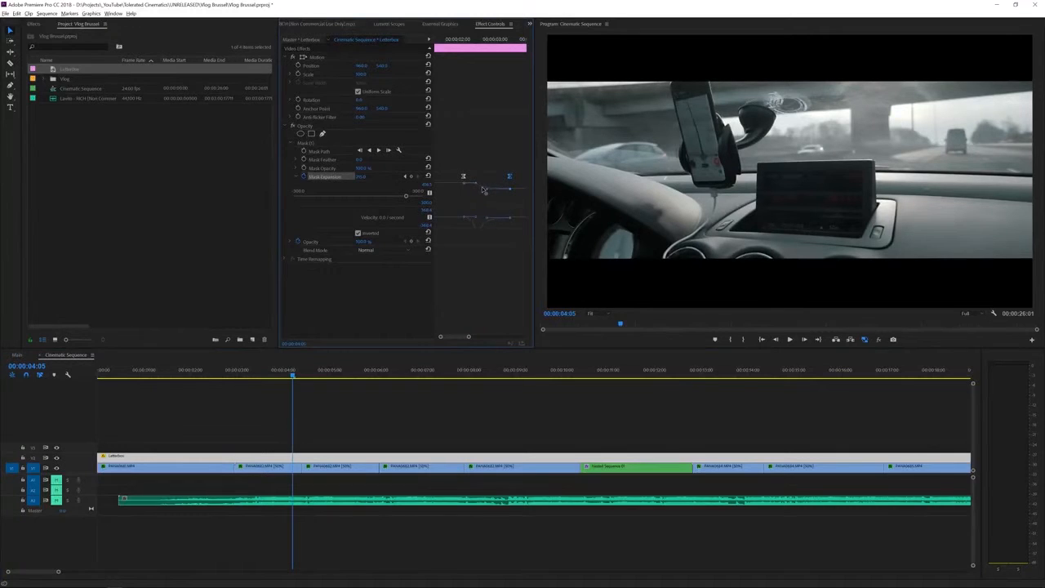
drag(482, 191, 473, 182)
drag(487, 193, 486, 192)
click(247, 370)
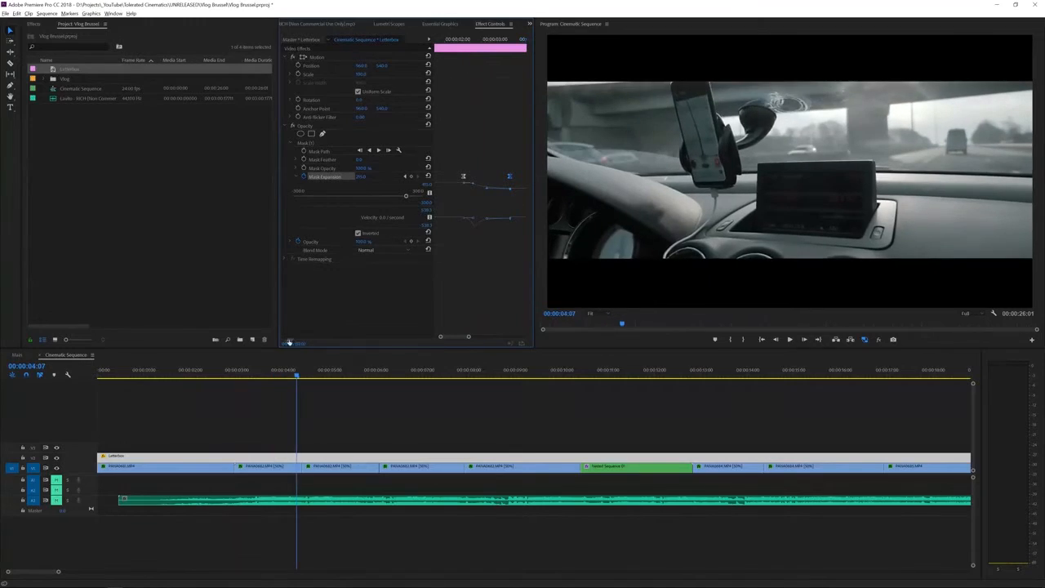
- Add a Mask Expansion keyframe to the Letterbox clip at 00:00:18:17, where the bars begin to leave
drag(468, 338, 523, 338)
click(515, 418)
key(minus)
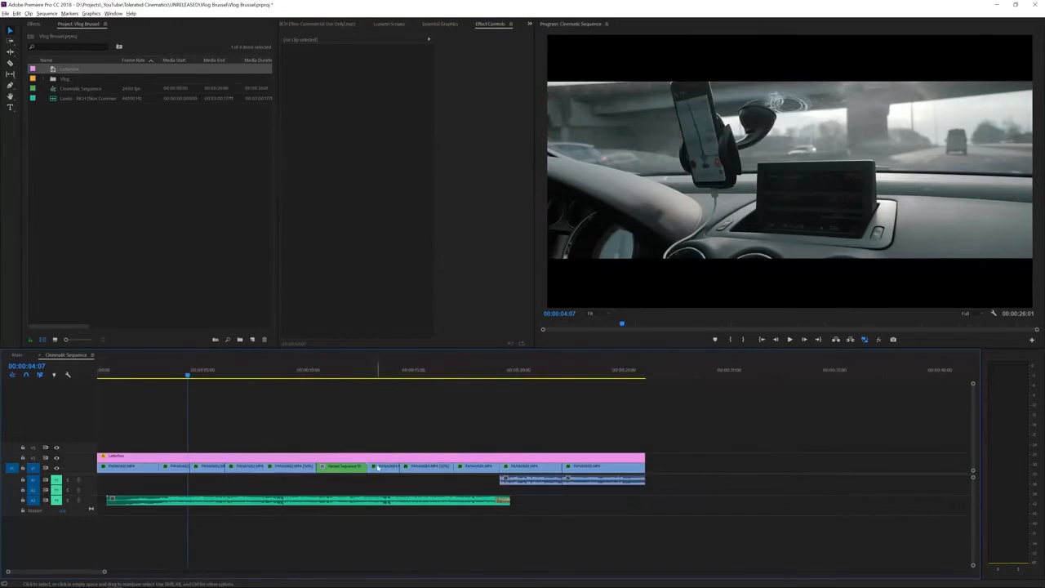
drag(187, 374, 492, 418)
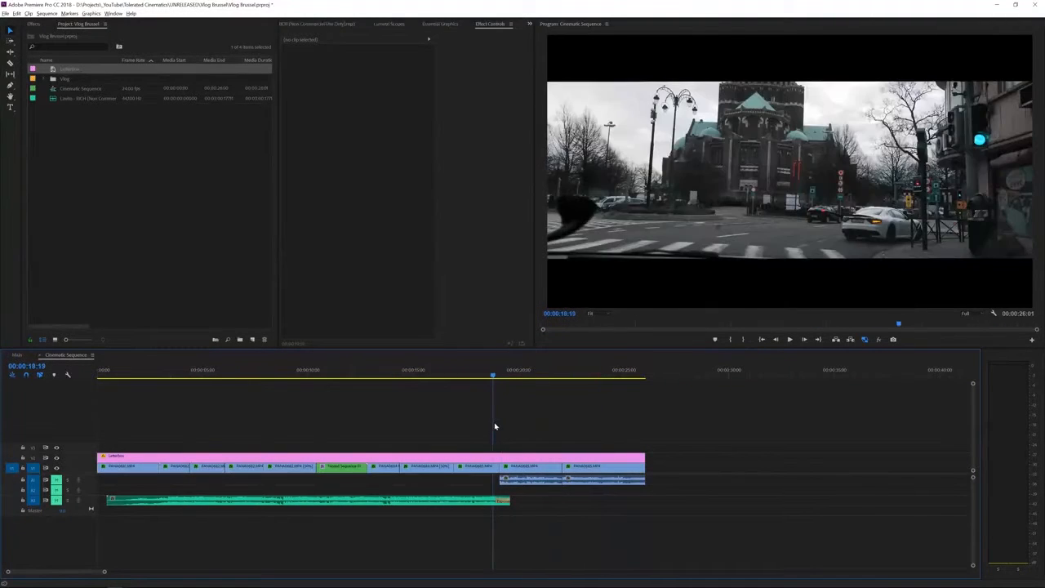
click(506, 458)
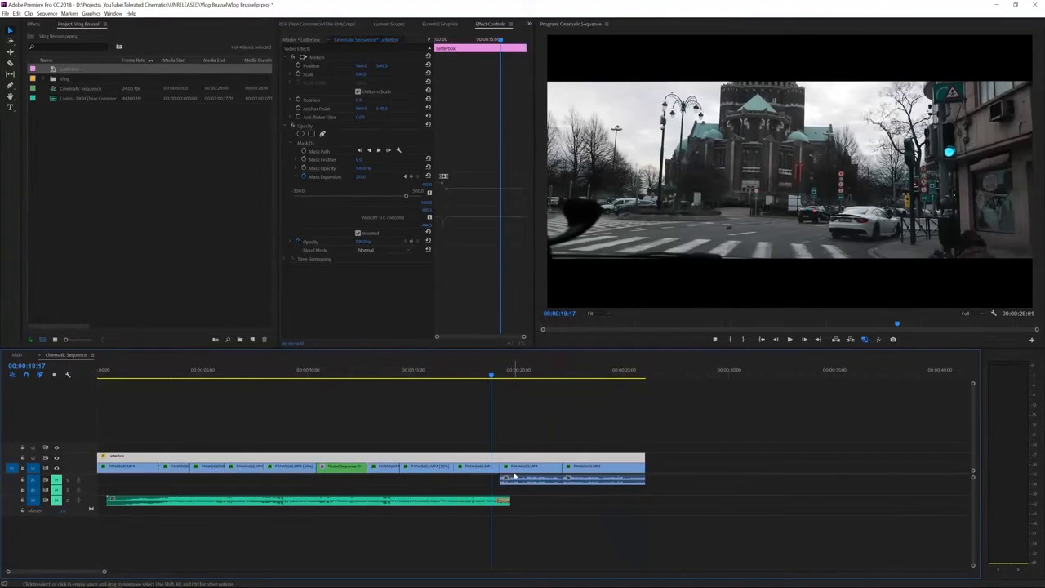
click(411, 177)
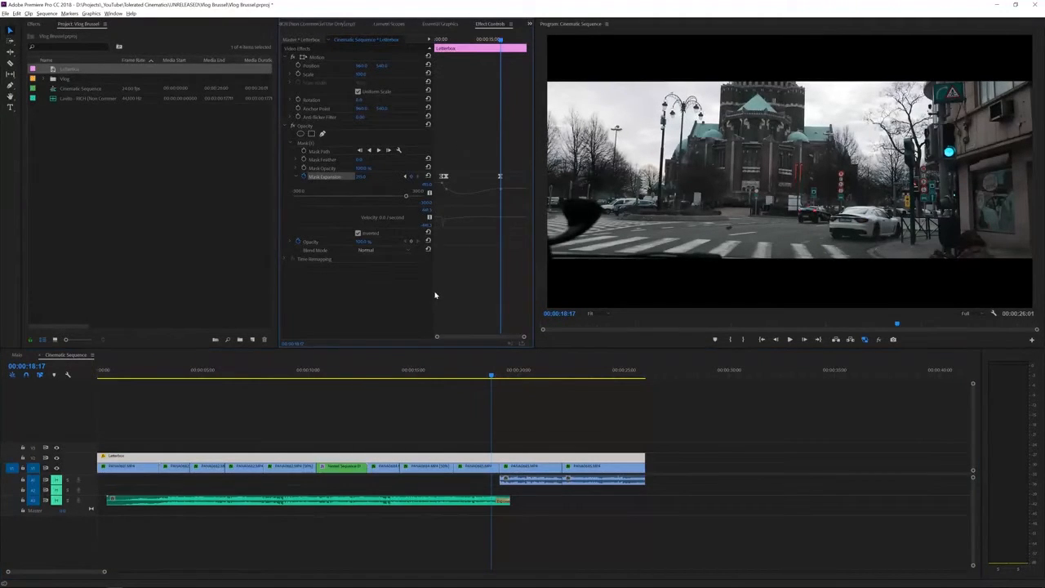
- Raise the Mask Expansion at 00:00:20:07 until the bars leave the frame, and play back their exit
drag(508, 40, 507, 40)
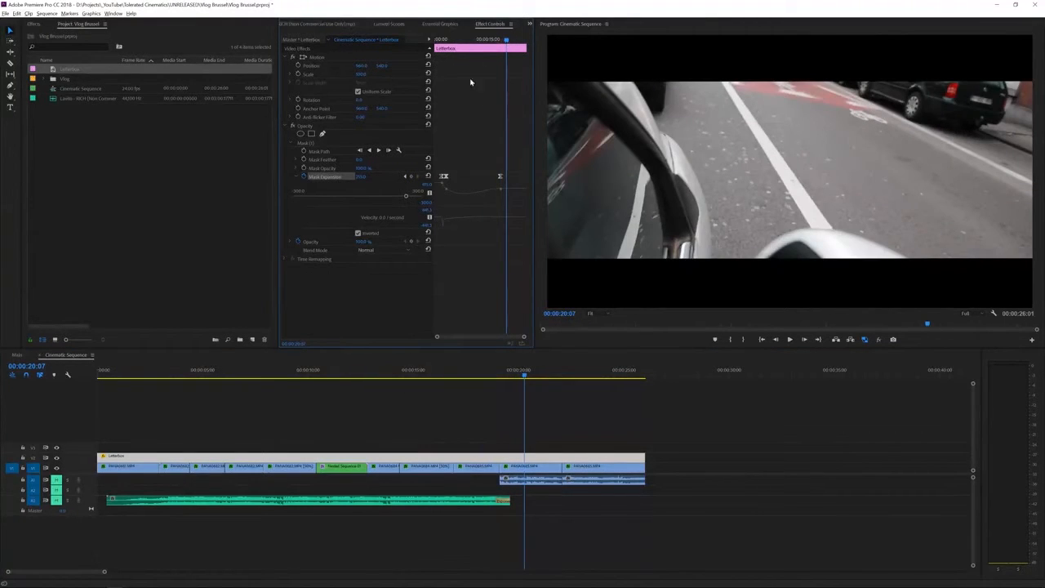
drag(365, 175, 368, 176)
key(shift+Up)
key(shift+Up)
key(shift+Up)
key(shift+Up)
key(shift+Up)
key(shift+Up)
key(shift+Up)
key(shift+Up)
key(shift+Up)
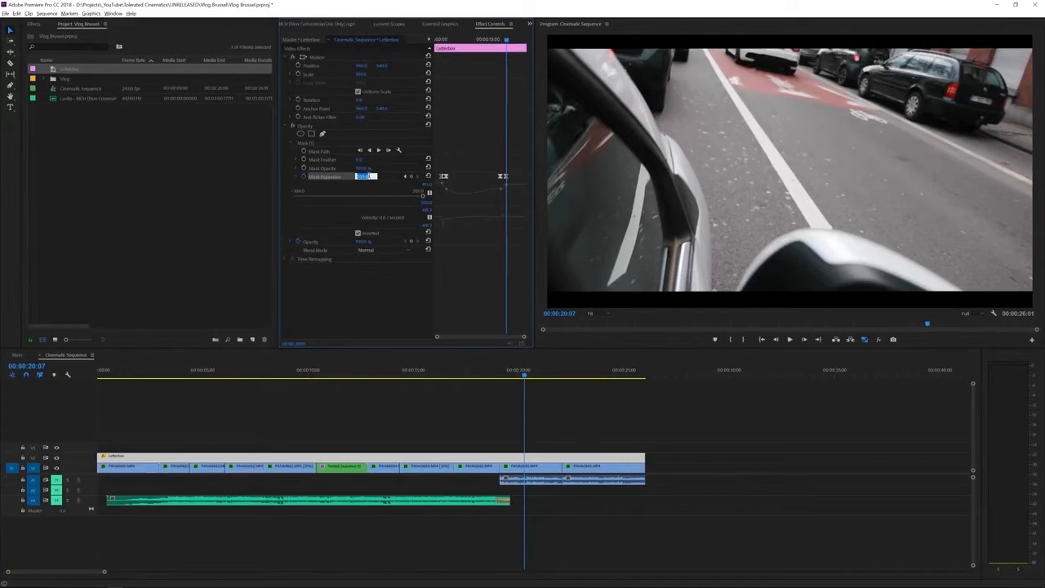
key(shift+Up)
key(shift+Up)
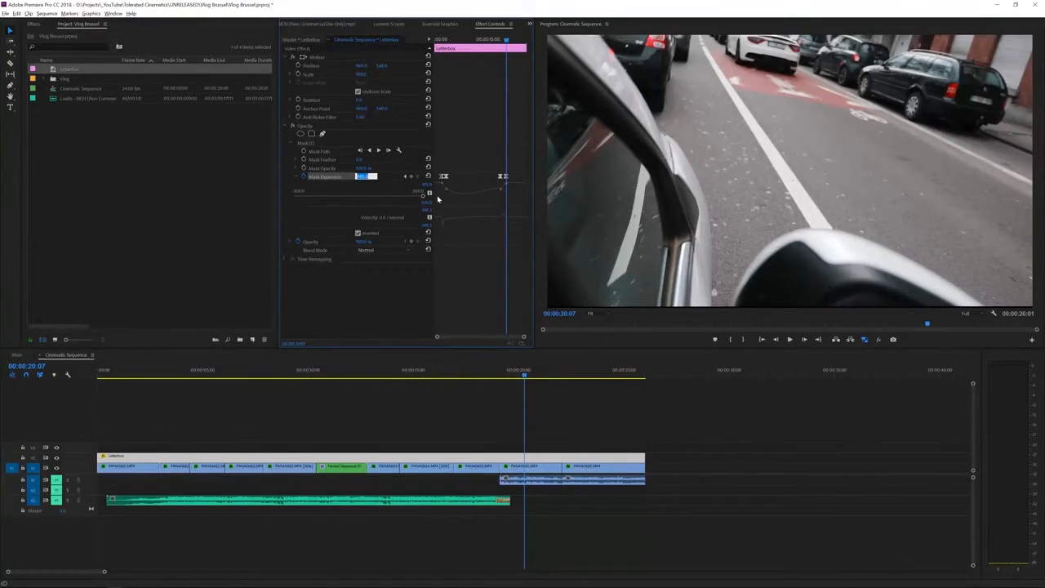
click(539, 416)
drag(524, 376, 508, 375)
key(space)
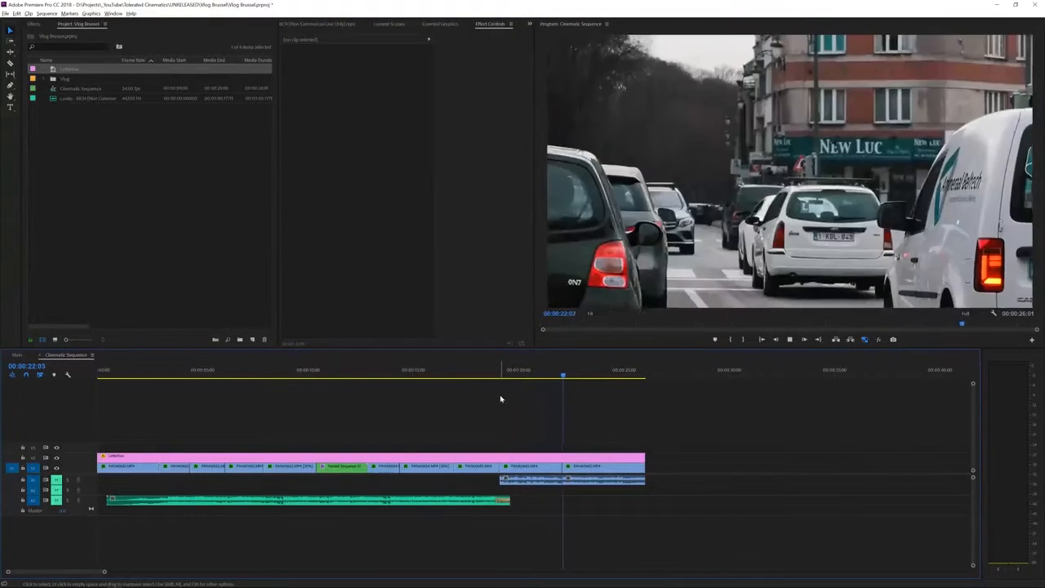
key(space)
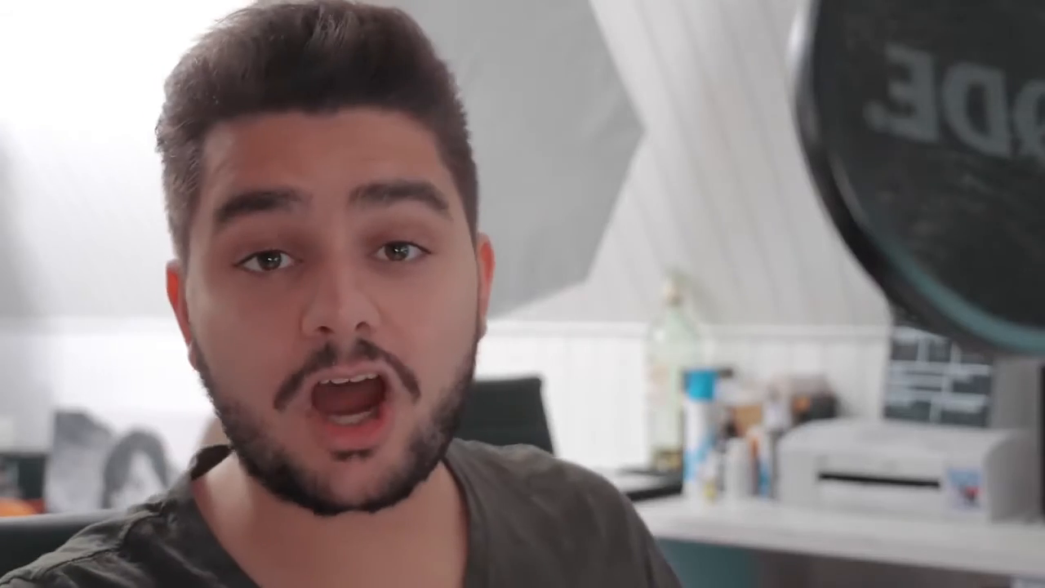